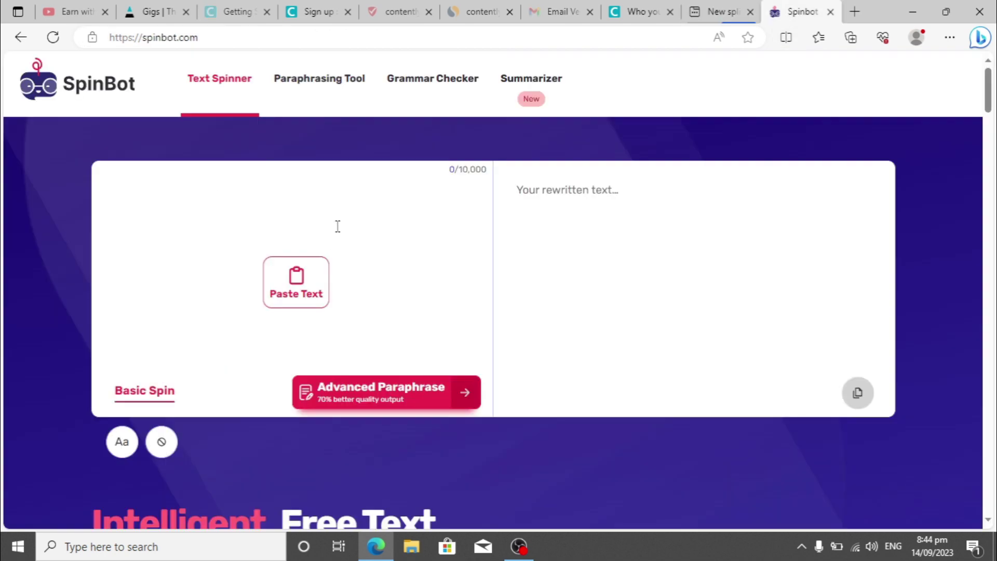
# Paste the copied health article into the text spinner, rewrite it with Basic Spin and skim the rewritten text
pyautogui.hotkey('ctrl', 'v')
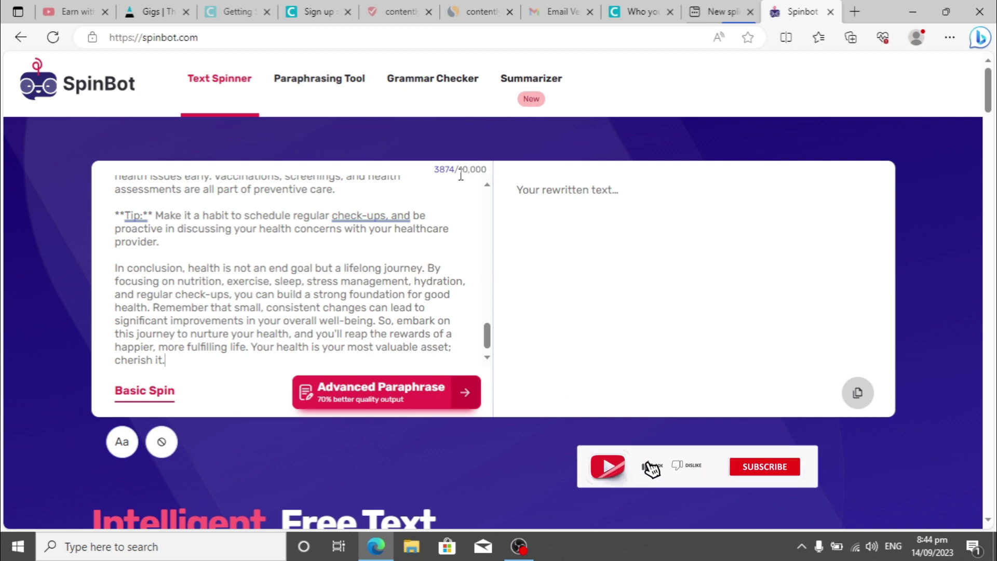
pyautogui.click(155, 396)
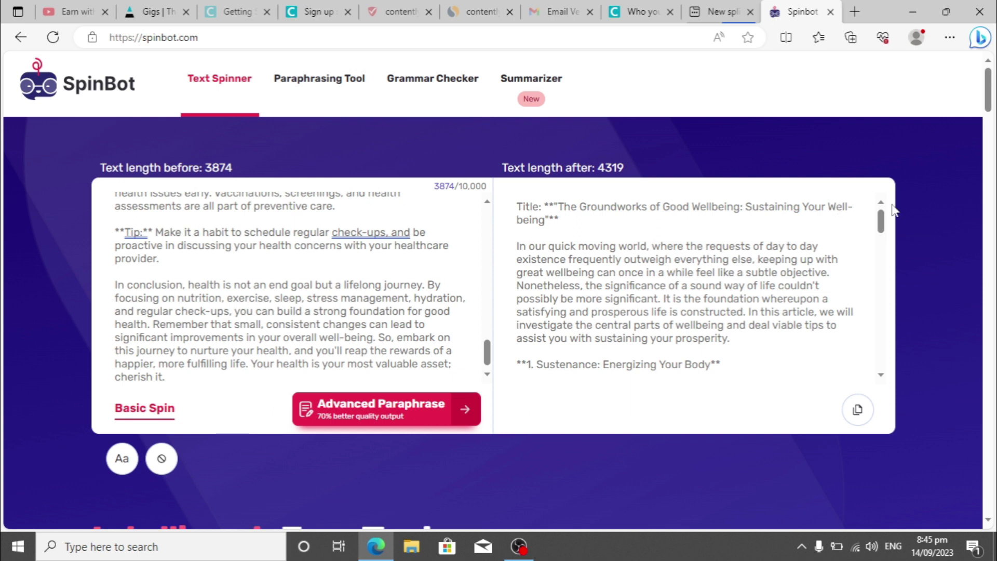
pyautogui.moveTo(883, 224); pyautogui.dragTo(897, 363)
pyautogui.scroll(10, 666, 343)
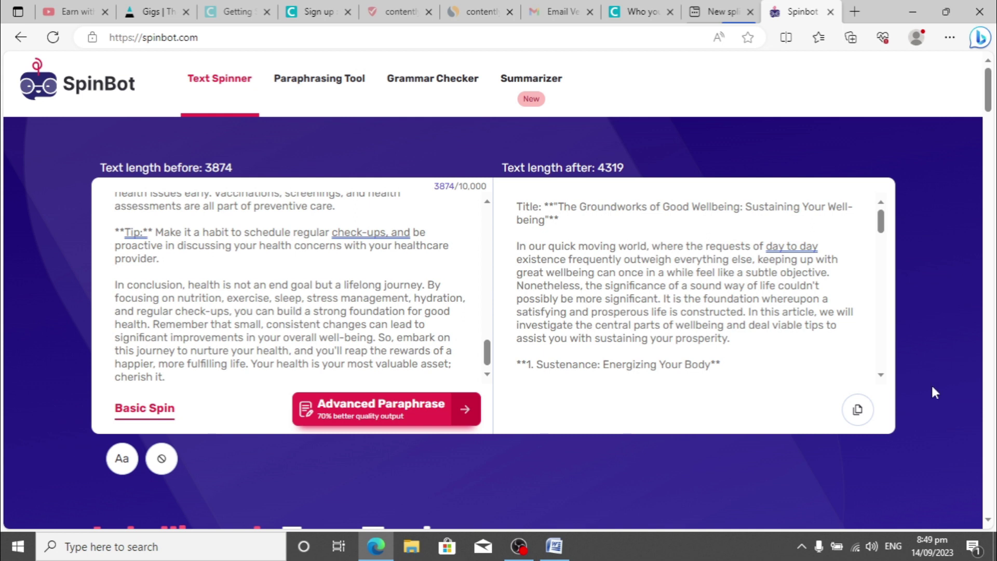
# Copy the rewritten text from SpinBot and paste it into the blank ARticle document in Microsoft Word
pyautogui.click(857, 409)
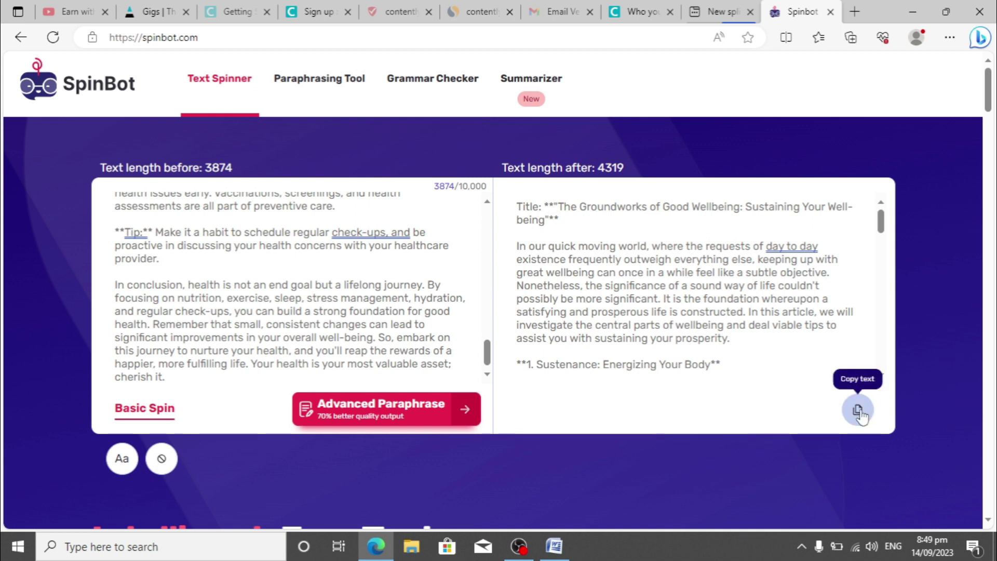
pyautogui.click(556, 548)
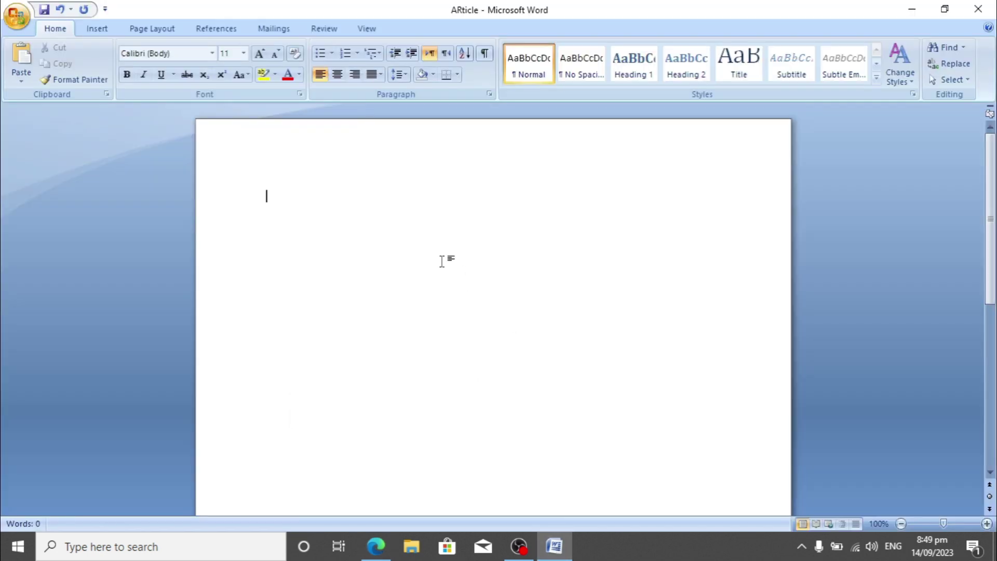
pyautogui.hotkey('ctrl', 'v')
pyautogui.moveTo(990, 446); pyautogui.dragTo(990, 161)
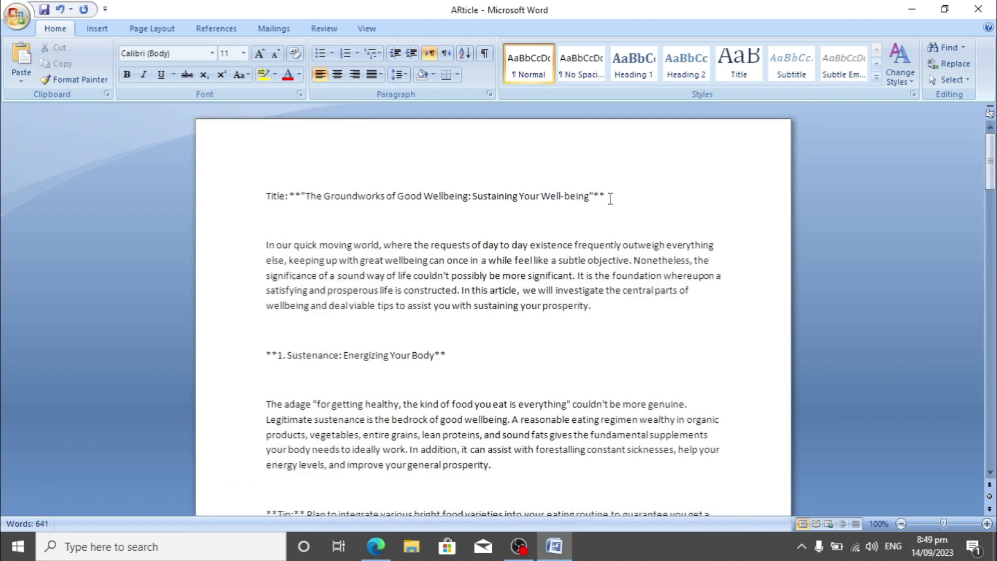
# Make the article title and the headings "1. Sustenance: Energizing Your Body" and "2. Active work: Move to Thrive" bold
pyautogui.moveTo(607, 197); pyautogui.dragTo(267, 196)
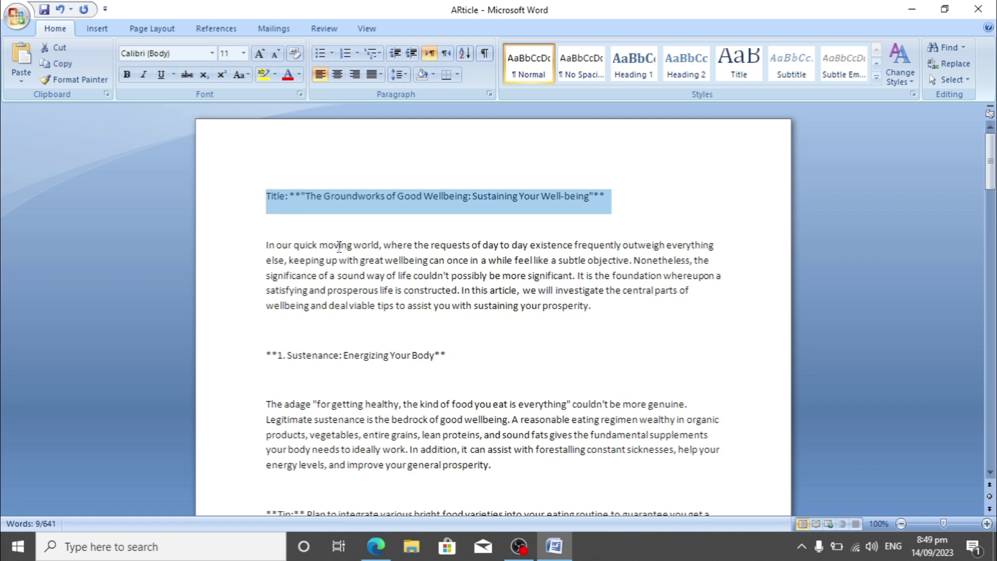
pyautogui.hotkey('ctrl', 'b')
pyautogui.moveTo(449, 356); pyautogui.dragTo(275, 364)
pyautogui.hotkey('ctrl', 'b')
pyautogui.moveTo(991, 165); pyautogui.dragTo(990, 177)
pyautogui.click(432, 510)
pyautogui.moveTo(432, 510); pyautogui.dragTo(247, 432)
pyautogui.hotkey('ctrl', 'b')
pyautogui.click(349, 416)
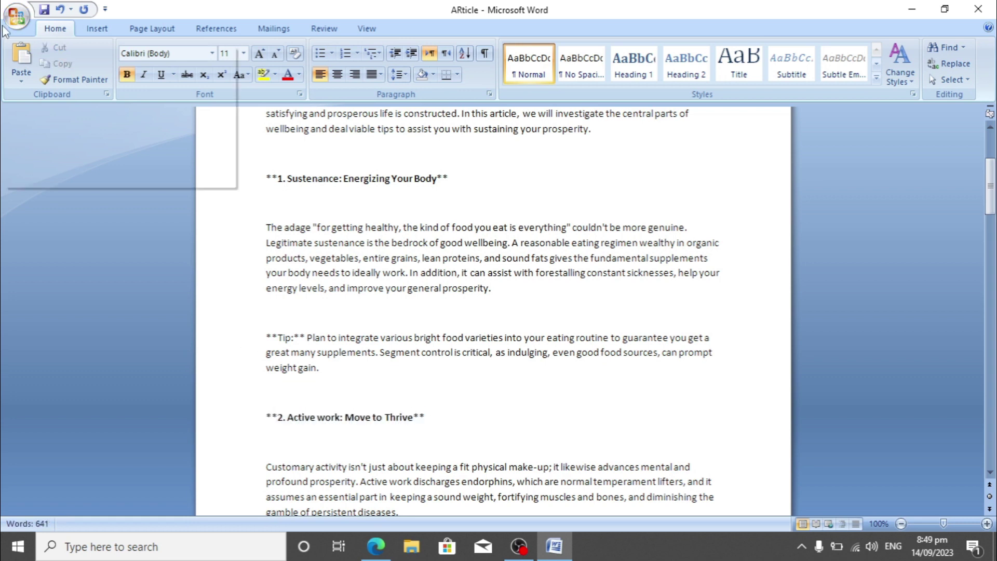
# Open the document's print preview, start printing and choose Microsoft Print to PDF as the printer
pyautogui.click(16, 17)
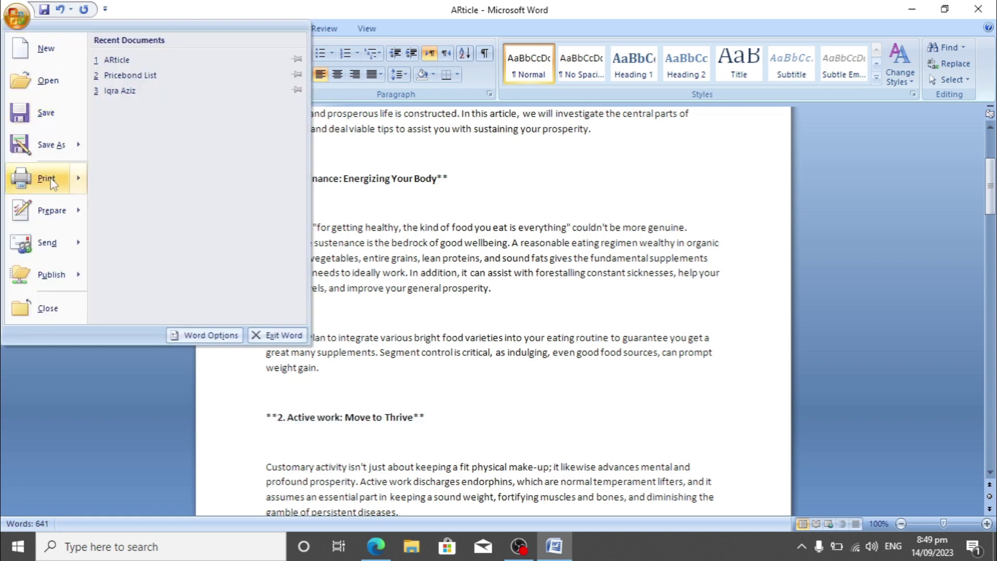
pyautogui.moveTo(52, 183)
pyautogui.click(179, 150)
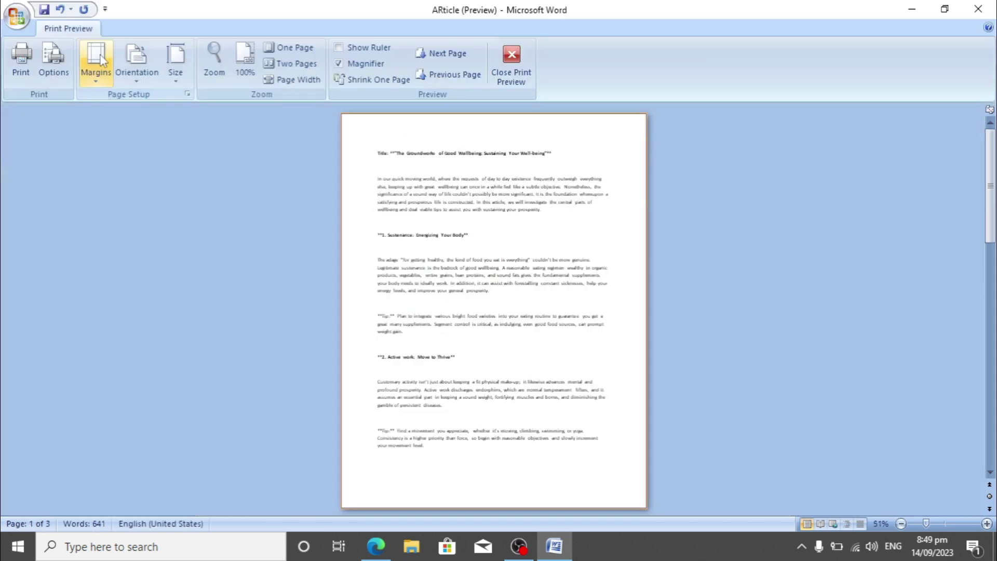
pyautogui.click(27, 76)
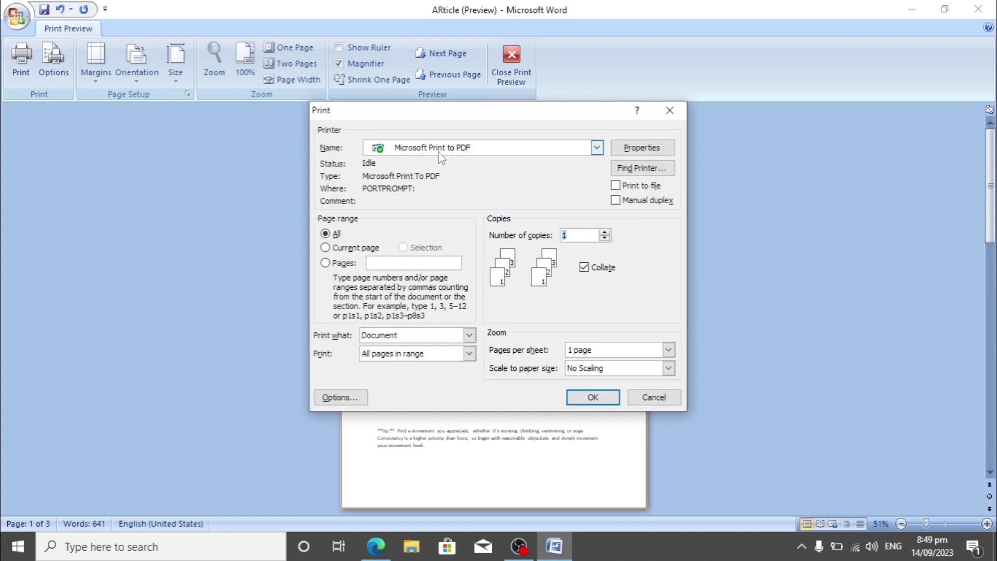
pyautogui.click(484, 151)
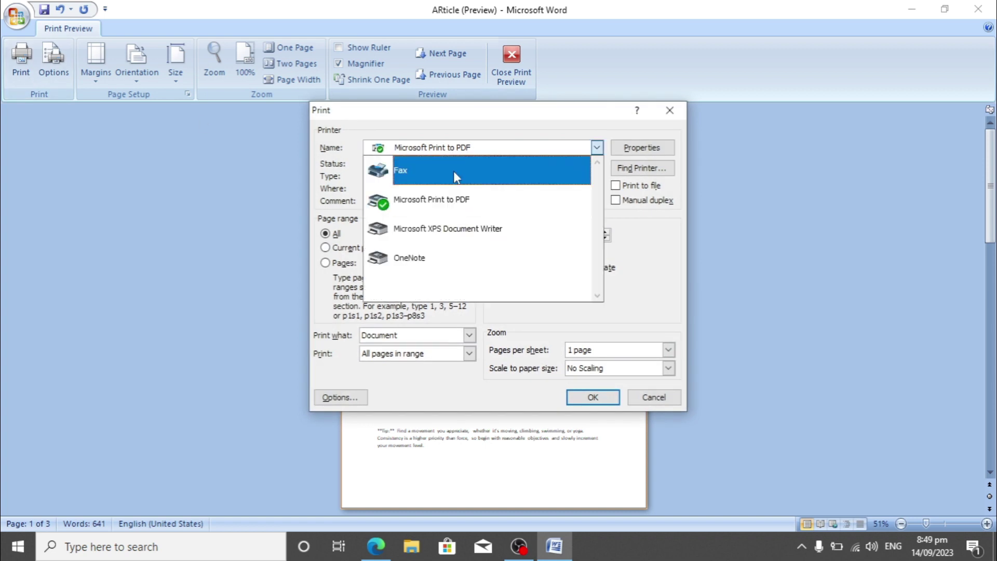
pyautogui.click(450, 208)
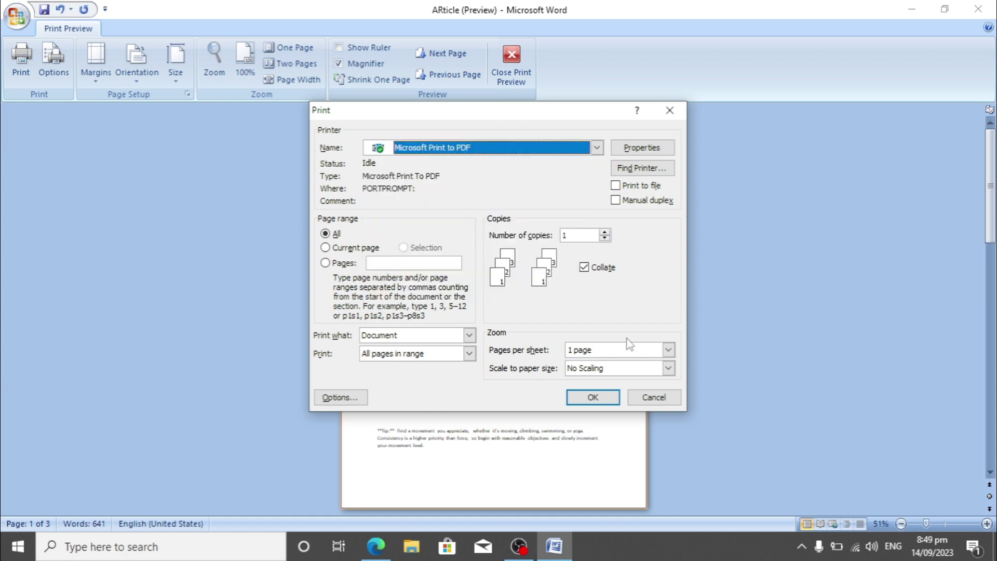
# Print all pages to a PDF file named Artcile saved on the Desktop
pyautogui.click(592, 397)
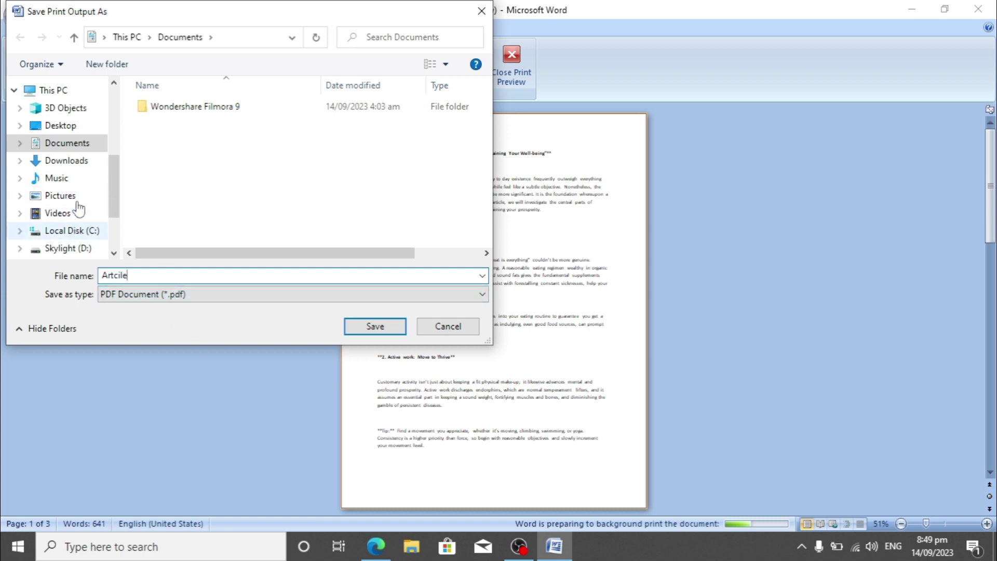
pyautogui.click(78, 127)
pyautogui.click(375, 326)
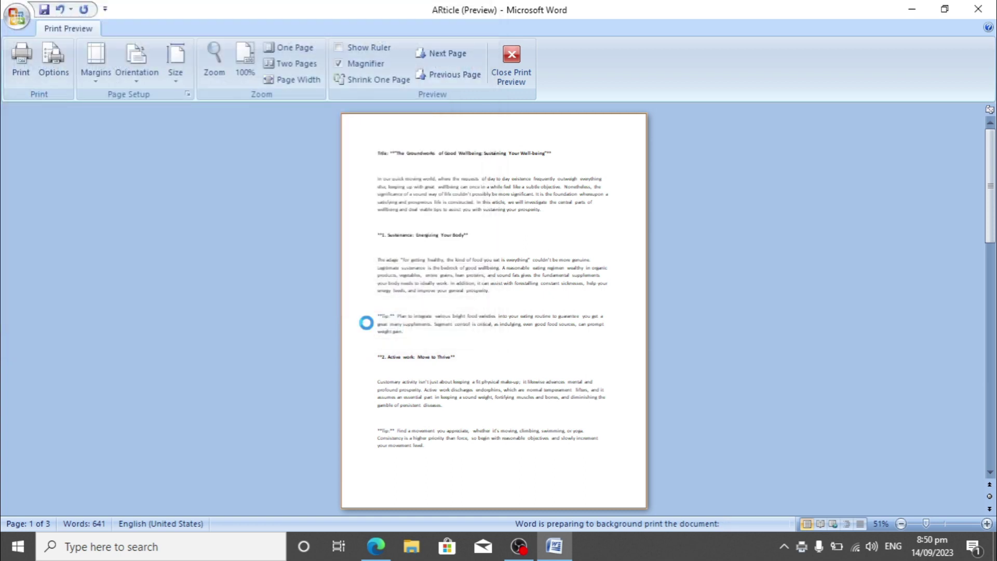
# Return to the Contently portfolio registration in the browser, choose to import a PDF project and upload Artcile.pdf from the Desktop
pyautogui.click(376, 545)
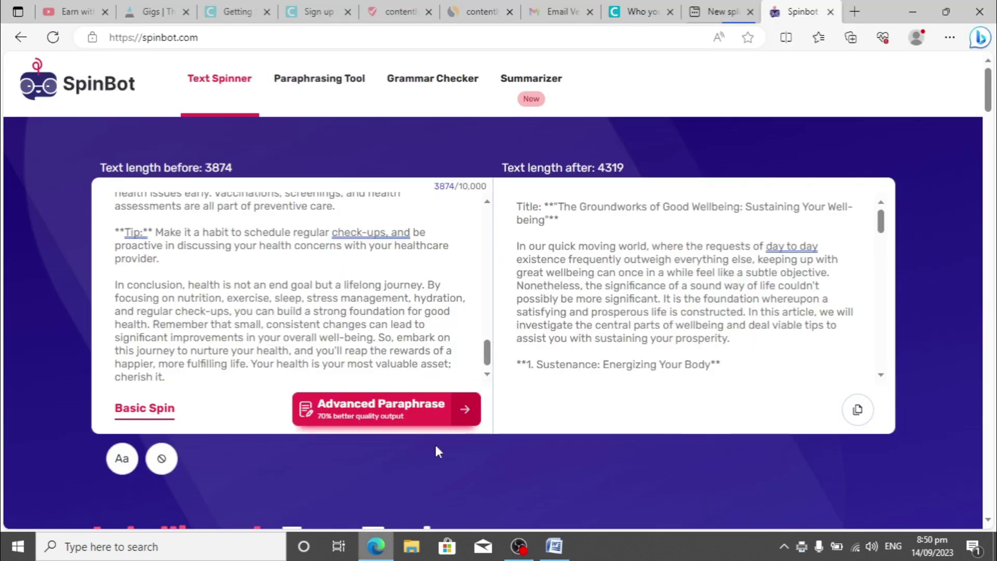
pyautogui.click(642, 14)
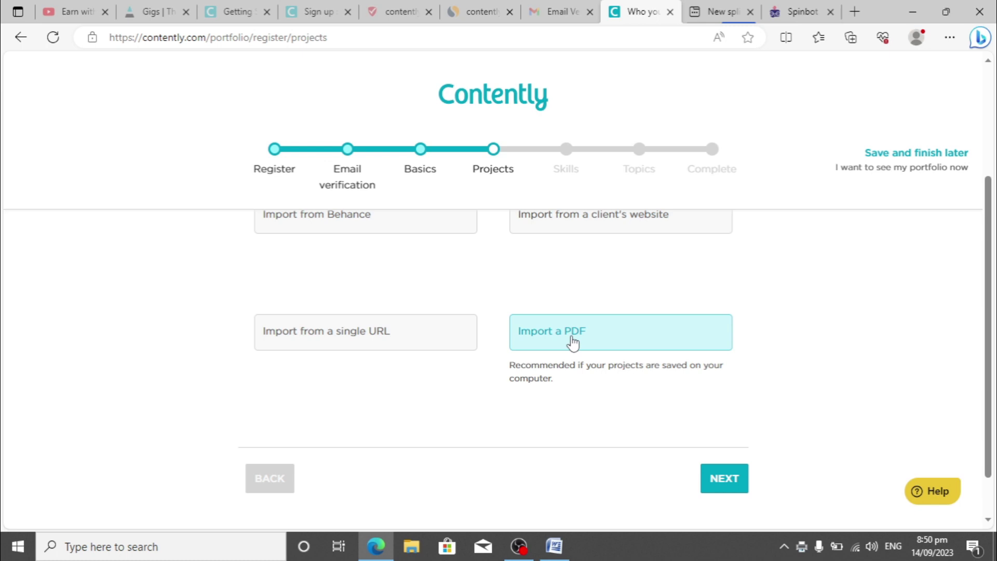
pyautogui.click(730, 487)
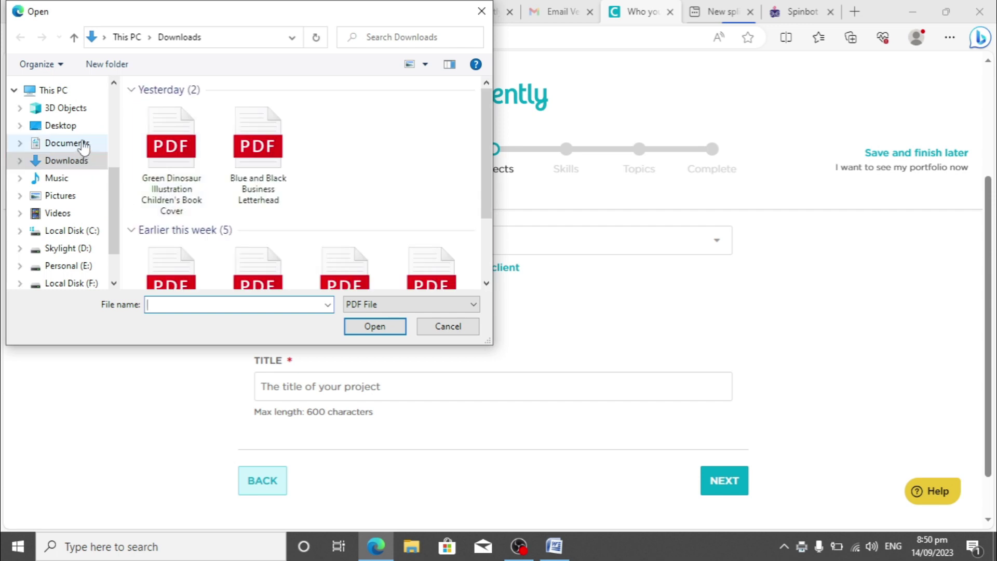
pyautogui.click(73, 127)
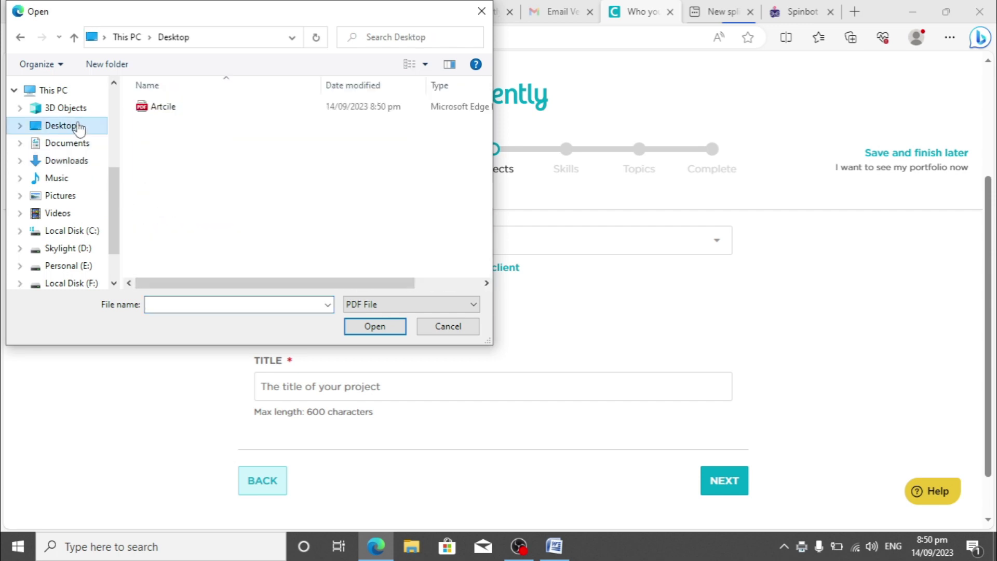
pyautogui.doubleClick(166, 107)
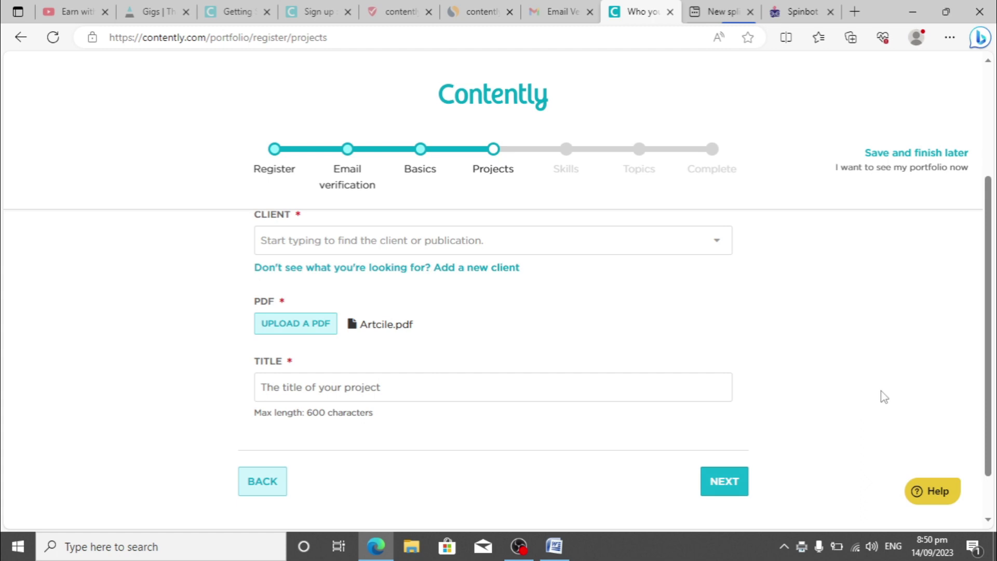
# Select dropbox.com as the client for the uploaded project
pyautogui.moveTo(994, 341); pyautogui.dragTo(993, 304)
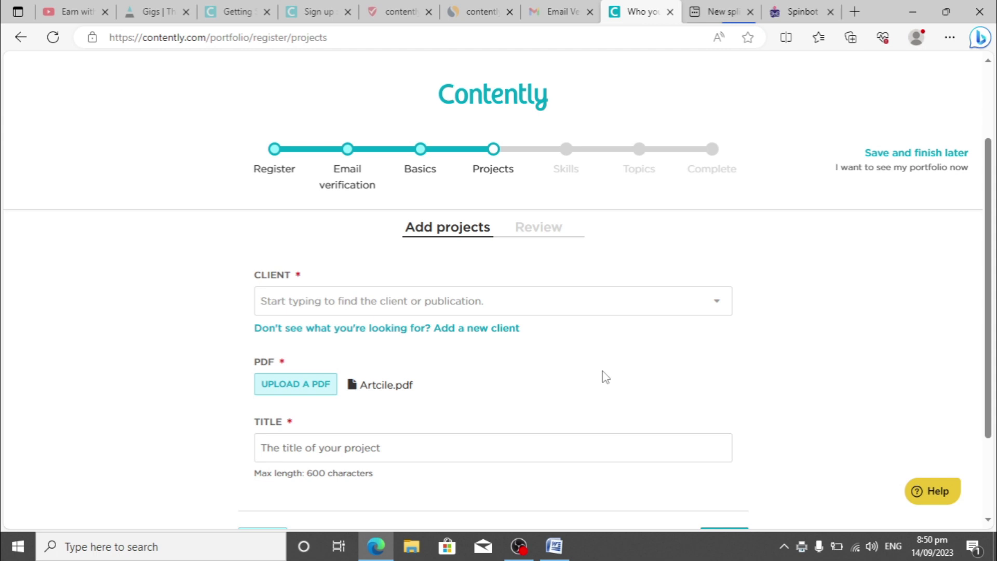
pyautogui.scroll(-1, 358, 272)
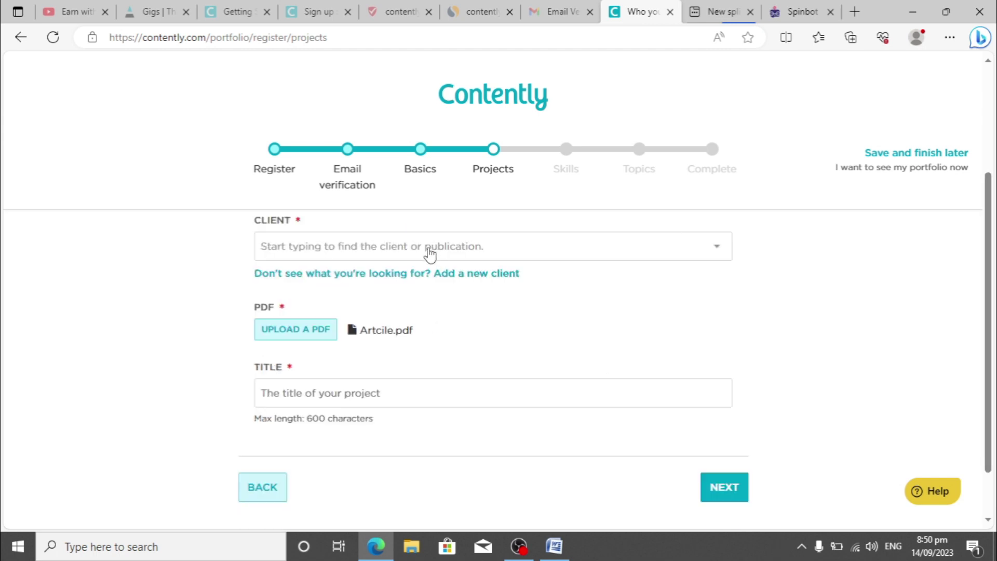
pyautogui.click(388, 252)
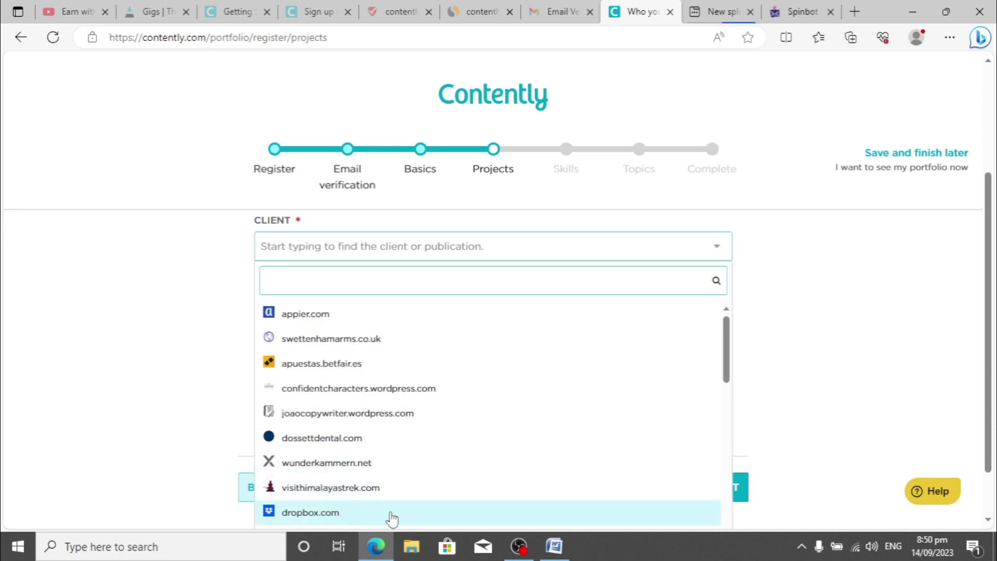
pyautogui.click(368, 517)
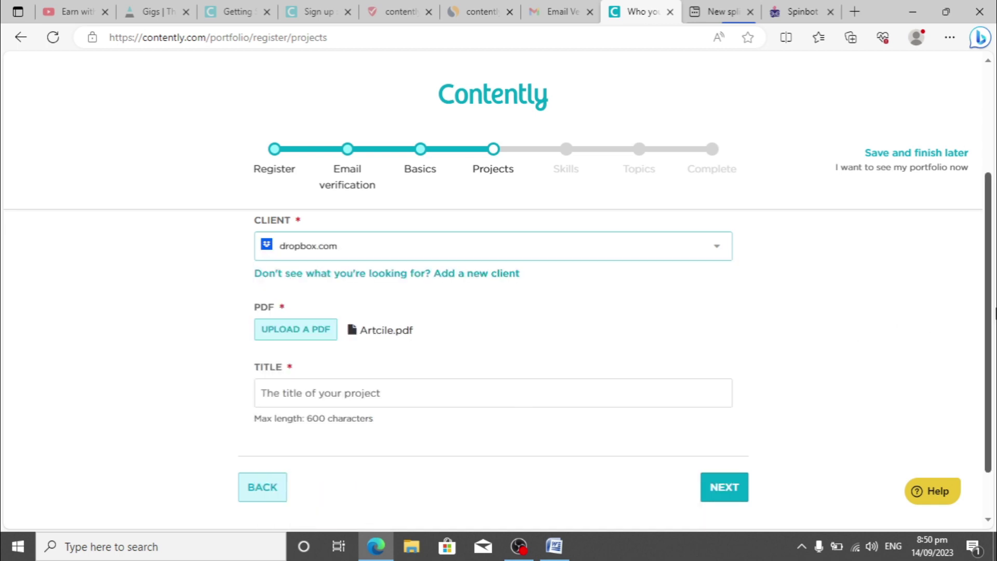
# Title the project "Impotence for Good Health", submit it and continue past the project review to the skills stage
pyautogui.scroll(-2, 993, 311)
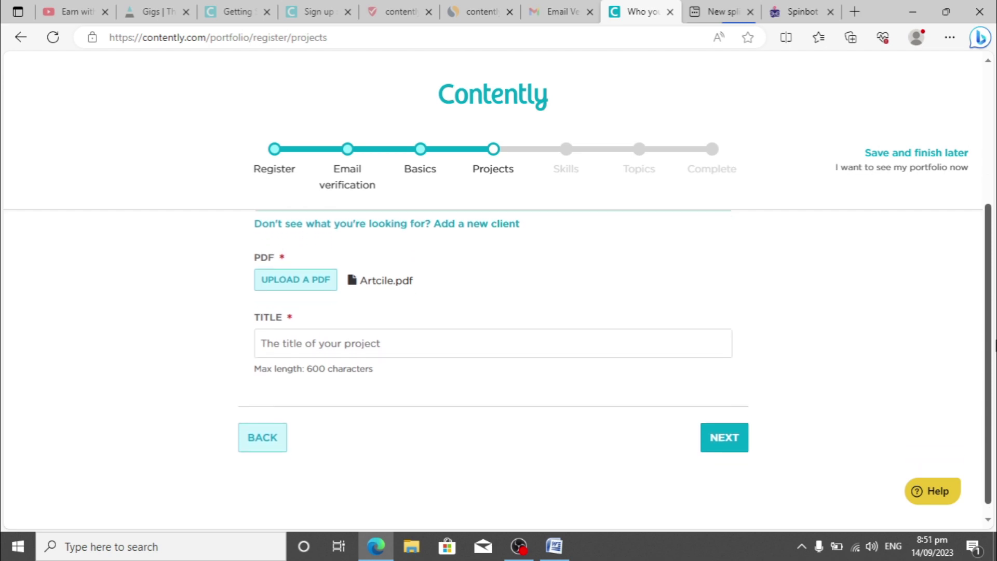
pyautogui.click(727, 432)
pyautogui.click(511, 340)
pyautogui.write('Impotence for Good Health')
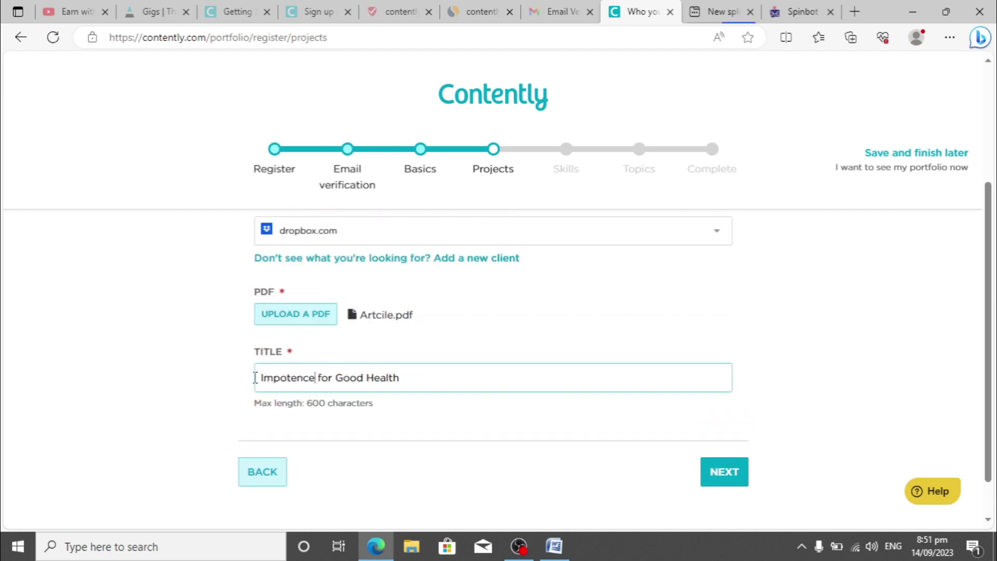
pyautogui.click(312, 379)
pyautogui.click(734, 479)
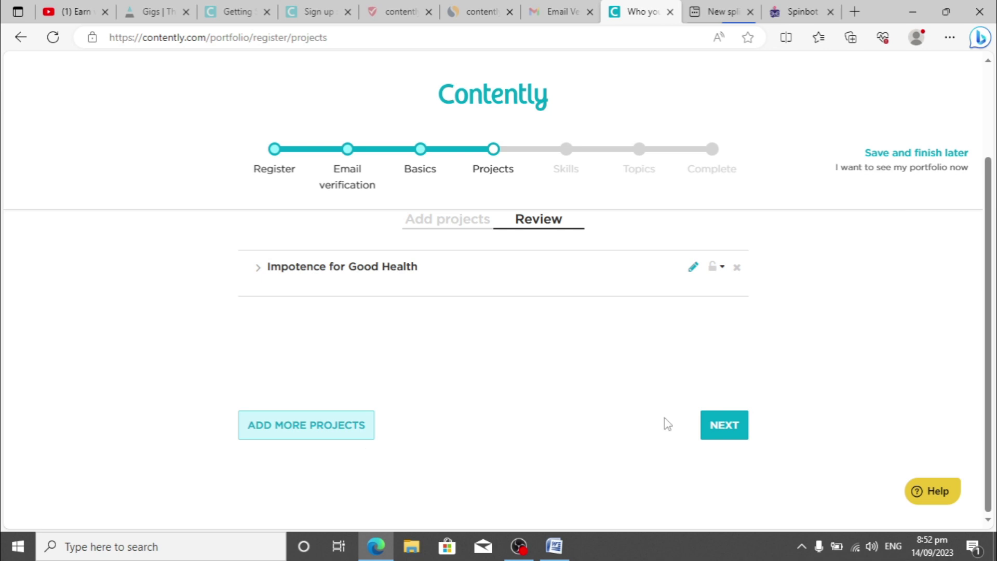
pyautogui.click(719, 435)
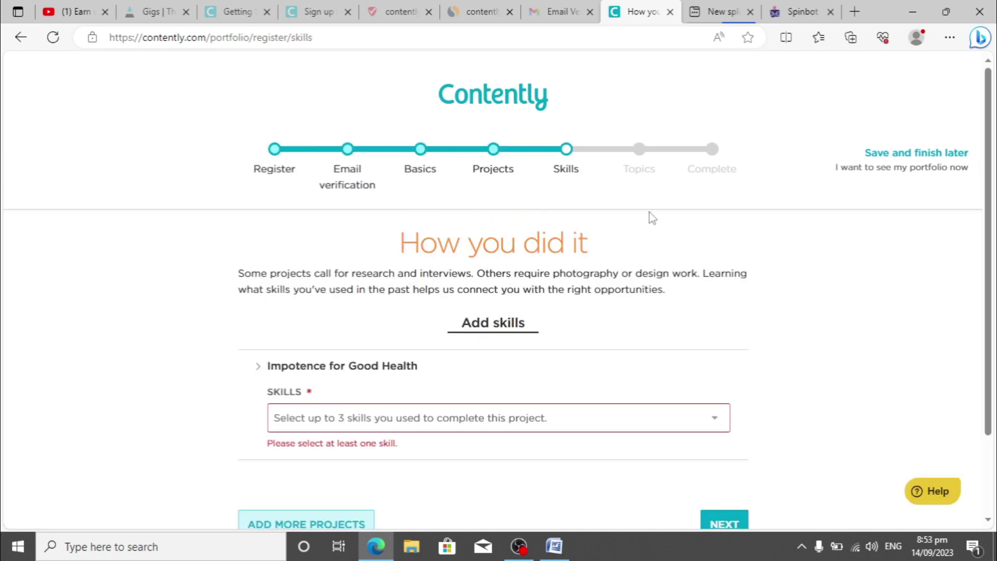
# Add the skills Infographic copywriting and Infographic design to the "Impotence for Good Health" project
pyautogui.scroll(-1, 479, 391)
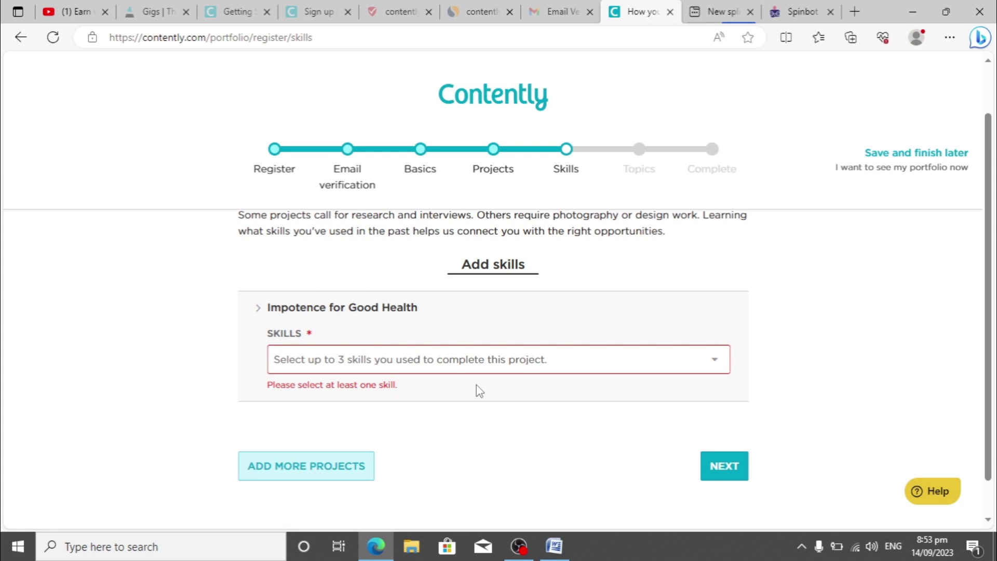
pyautogui.click(464, 358)
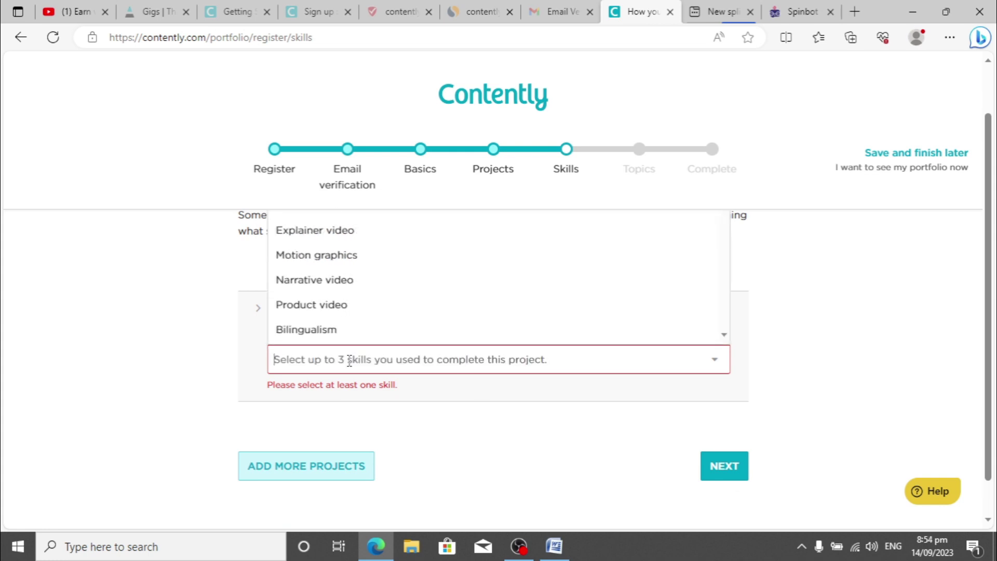
pyautogui.write('write')
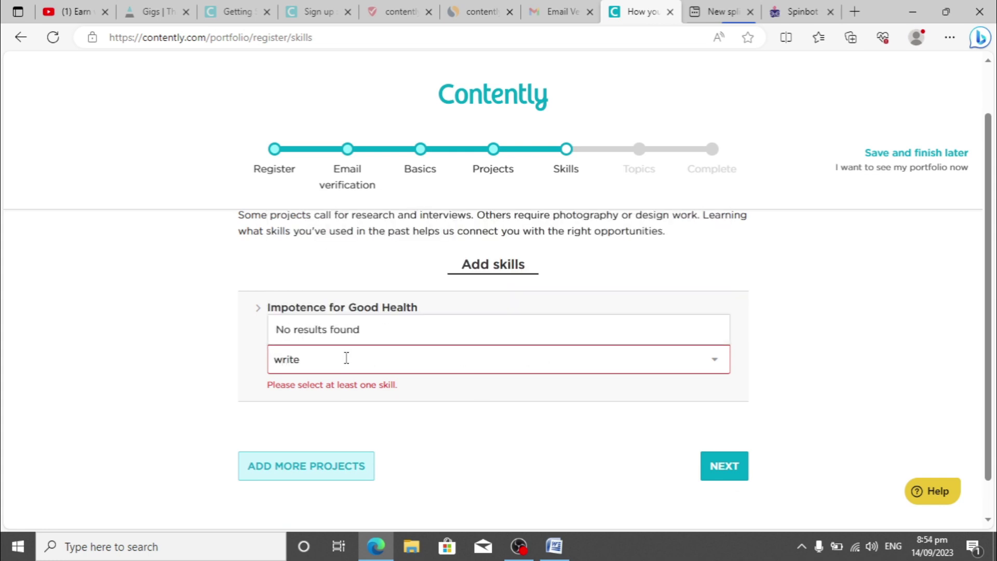
pyautogui.press('BackSpace')
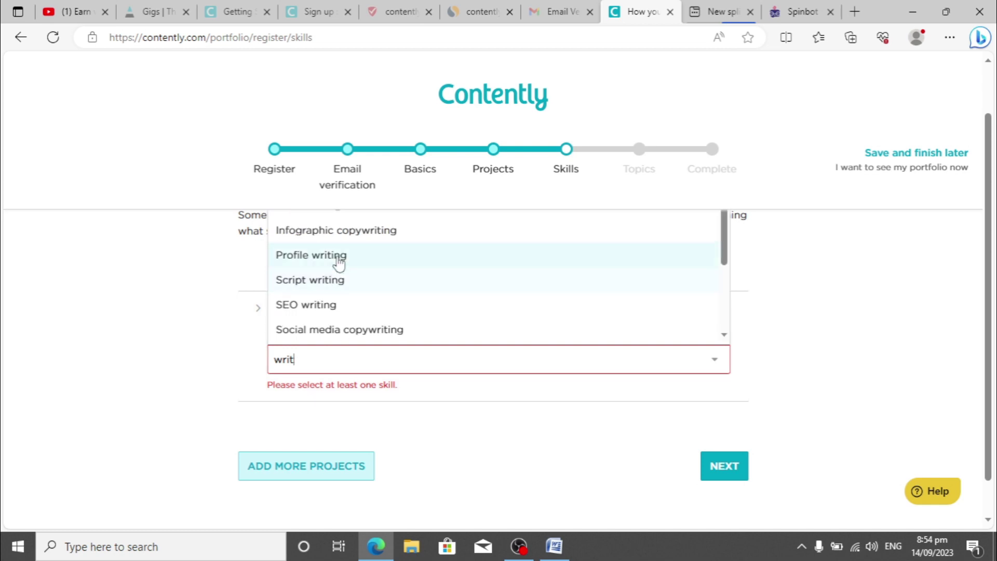
pyautogui.click(346, 228)
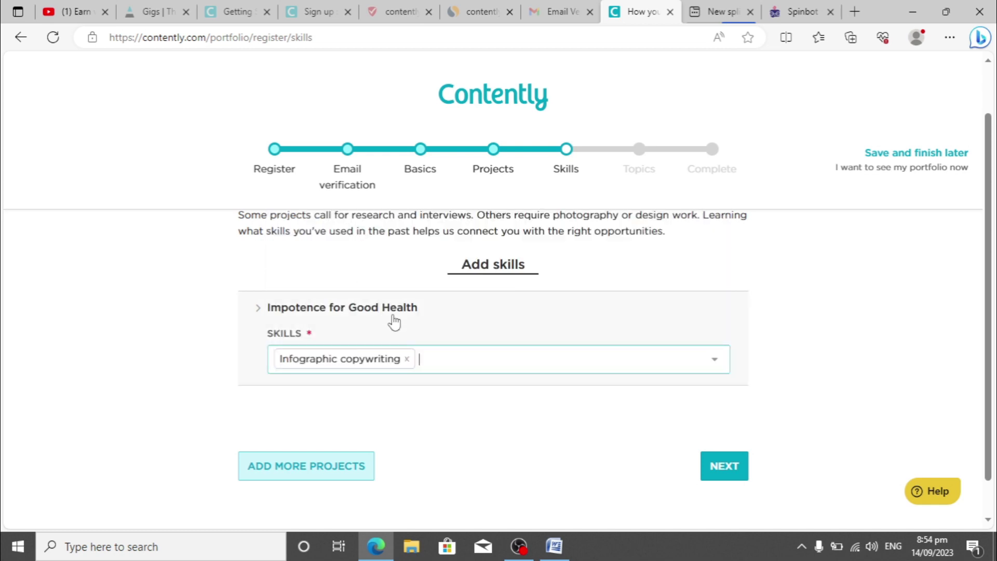
pyautogui.write('de')
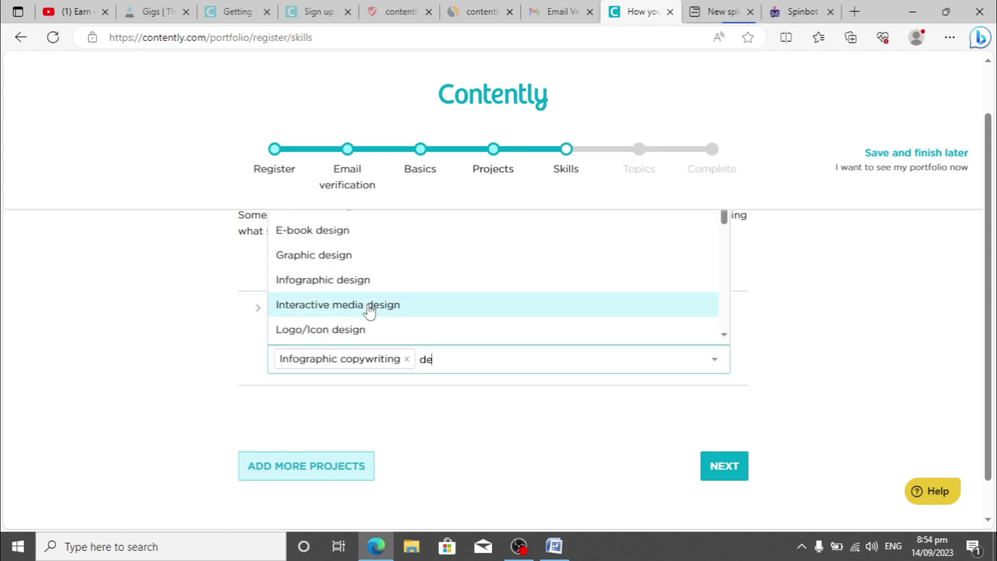
pyautogui.click(358, 283)
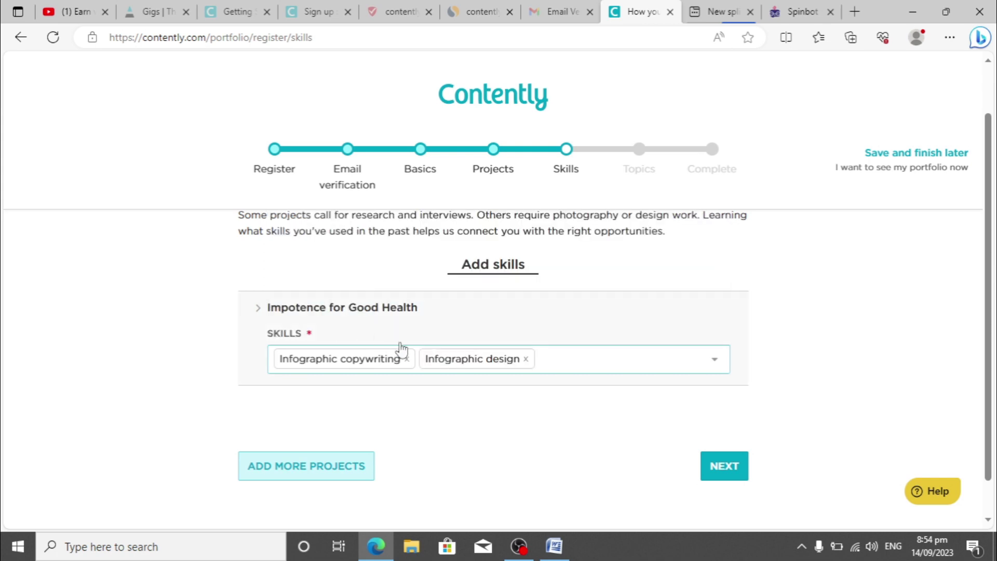
# Add the skill Logo/Icon design to the "Impotence for Good Health" project and continue to the topics stage
pyautogui.write('log')
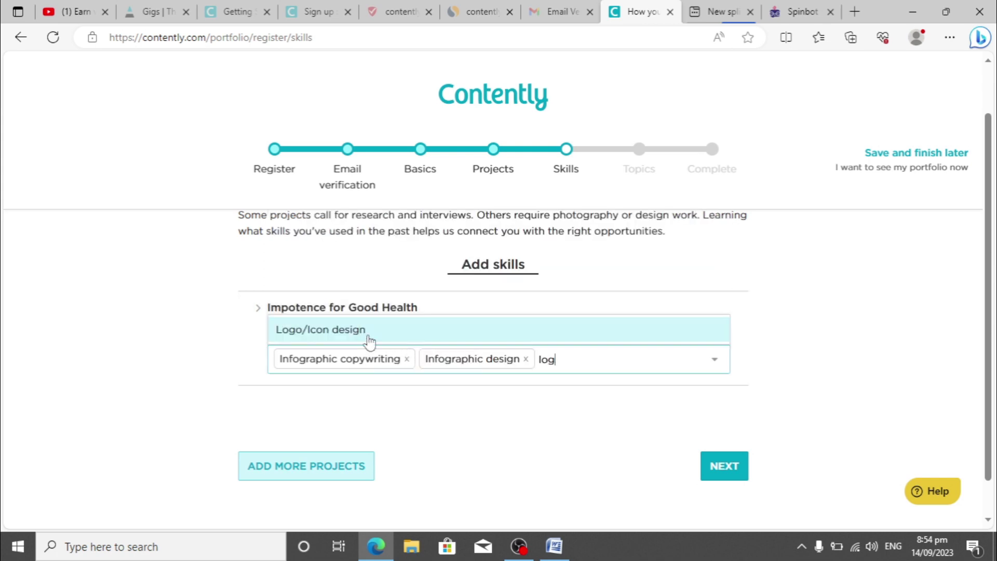
pyautogui.click(368, 335)
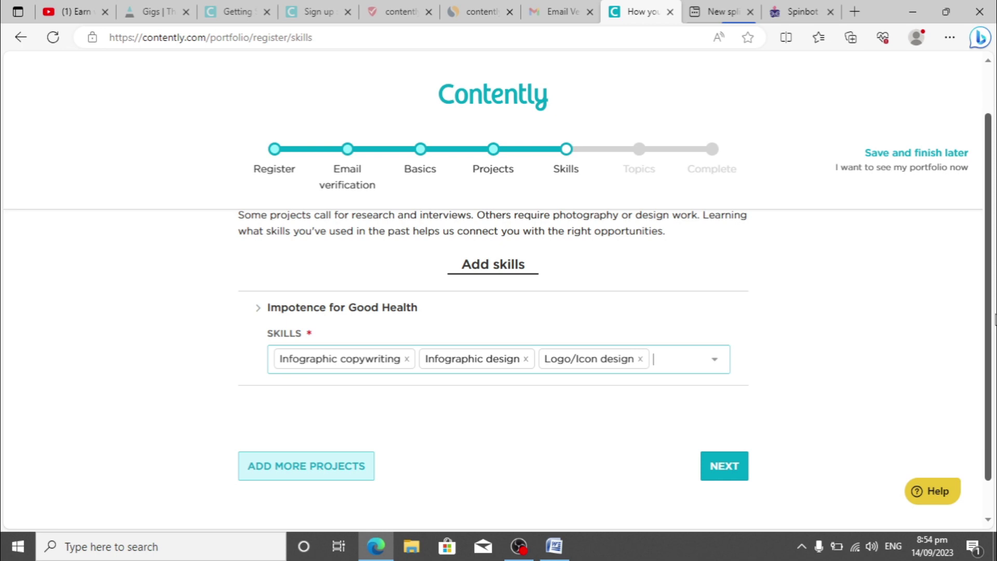
pyautogui.scroll(-1, 995, 319)
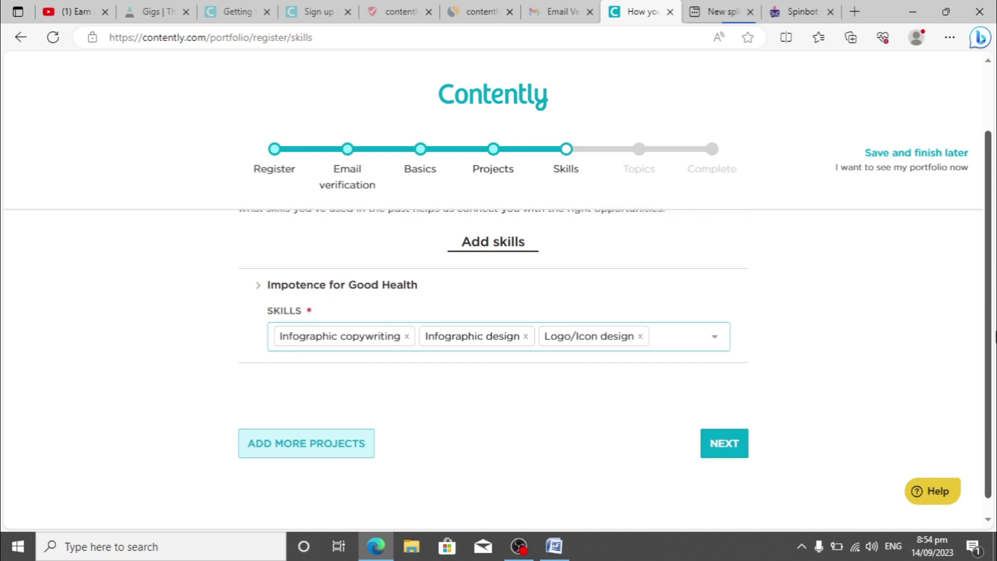
pyautogui.click(726, 447)
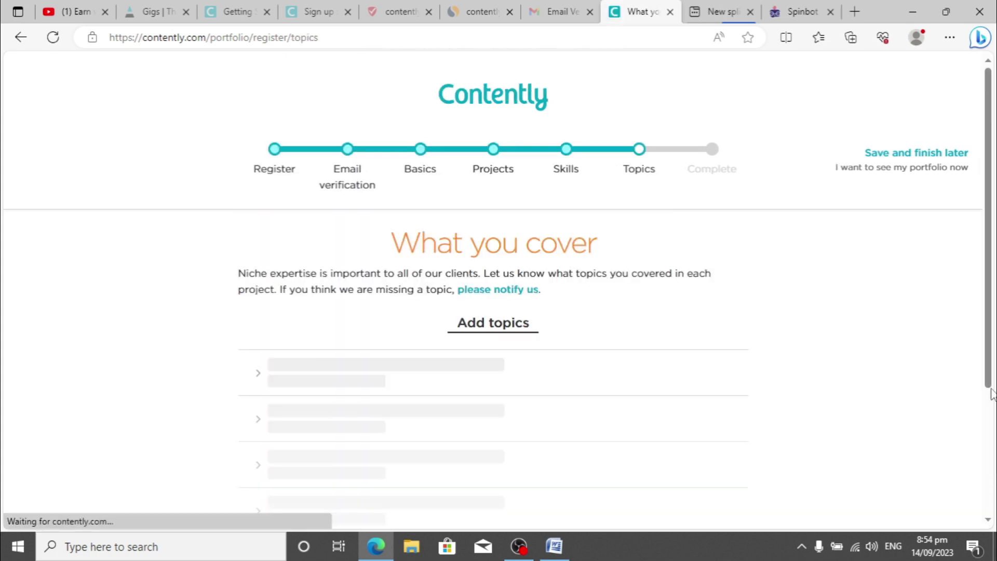
# Add the topics Air Travel, Education and Business Services to the "Impotence for Good Health" project and submit them
pyautogui.scroll(-1, 503, 390)
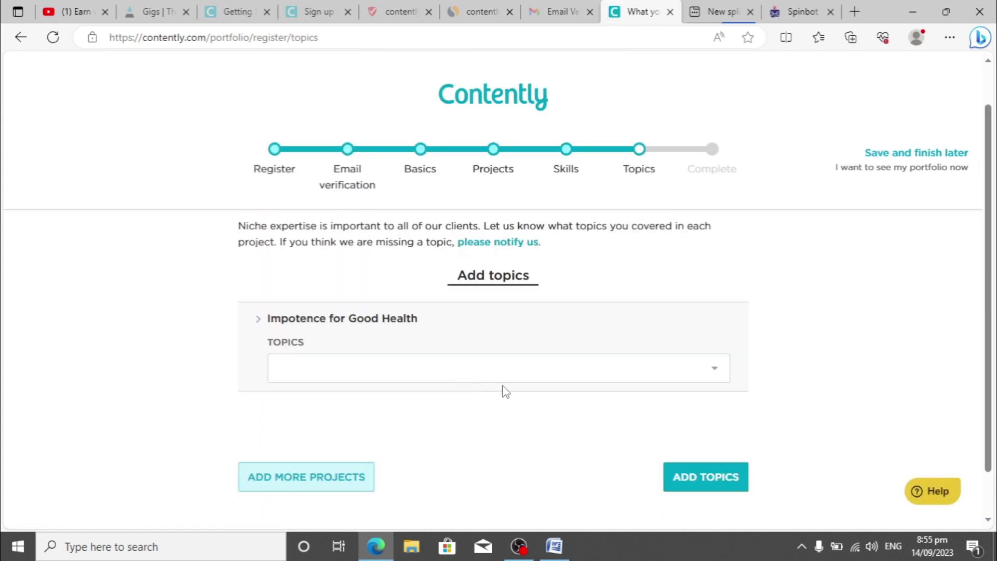
pyautogui.click(605, 372)
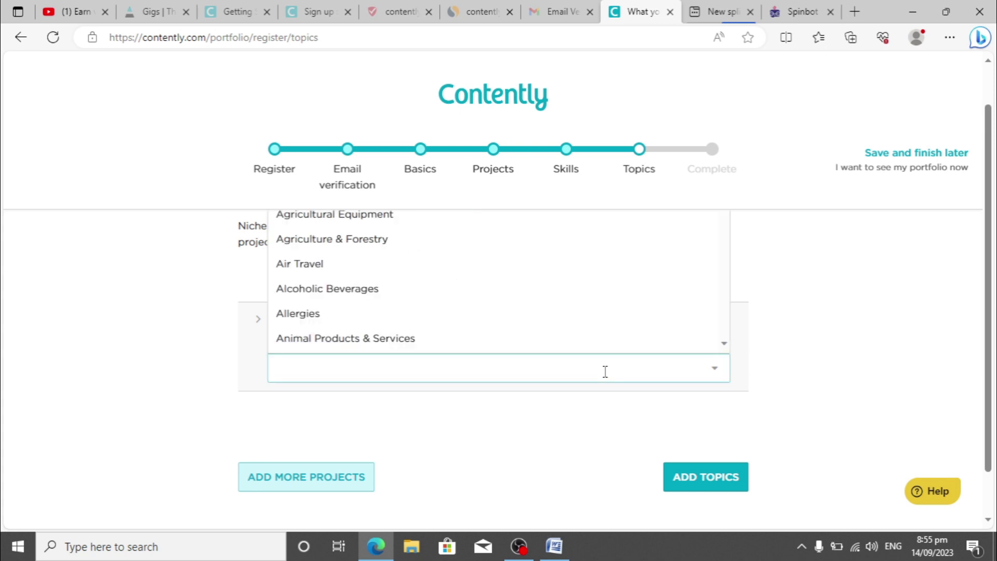
pyautogui.click(357, 268)
pyautogui.write('edu')
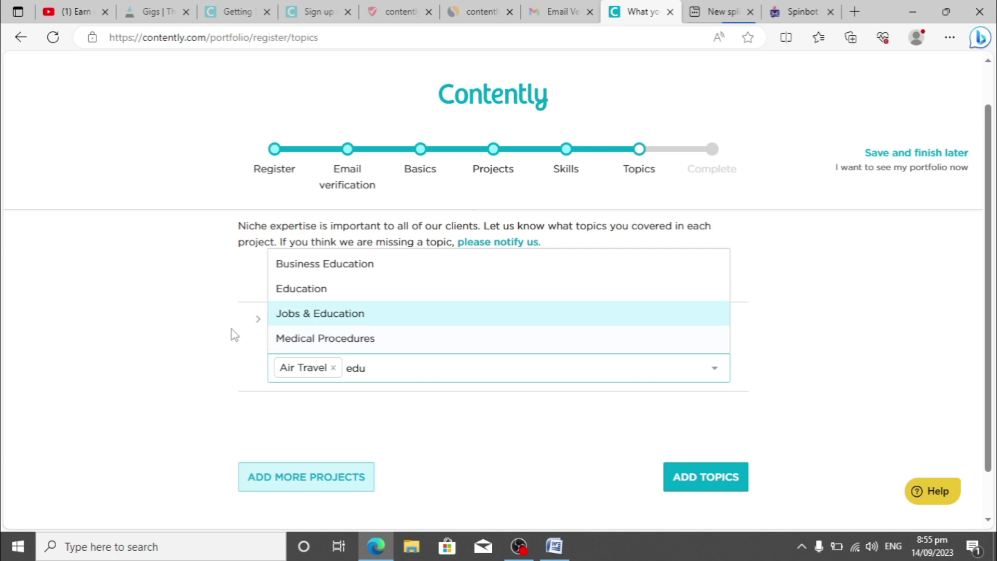
pyautogui.click(338, 294)
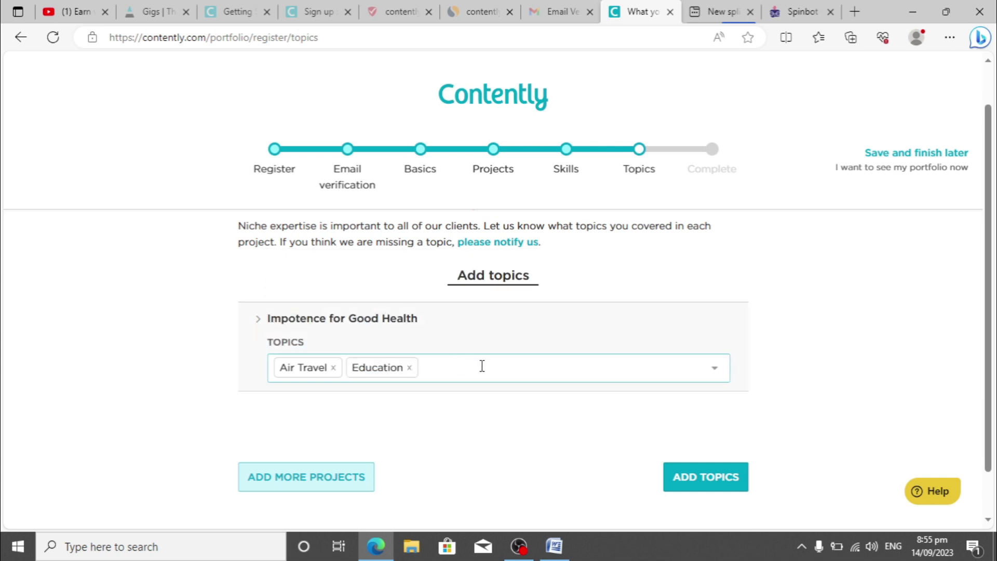
pyautogui.write('busin')
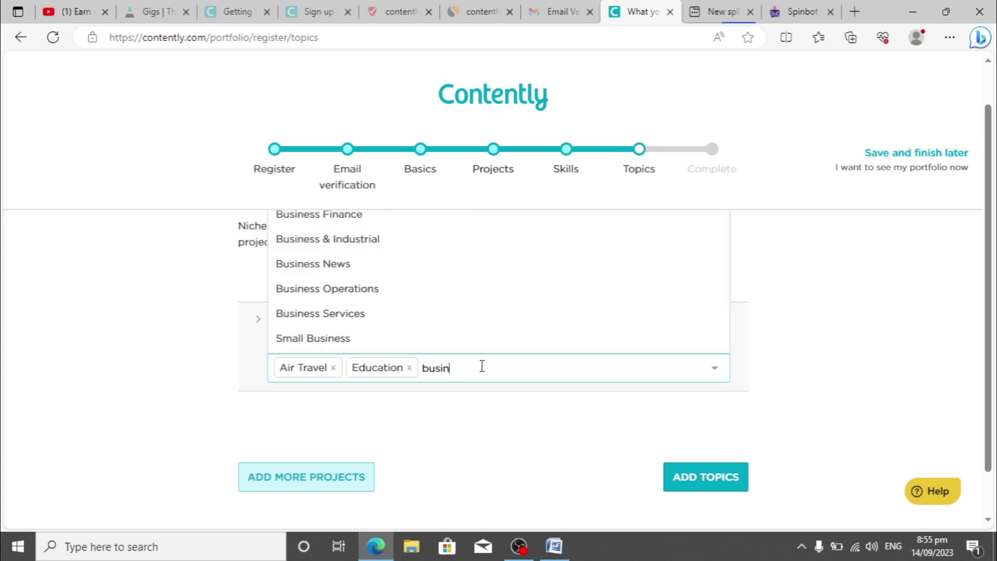
pyautogui.click(390, 318)
pyautogui.click(714, 476)
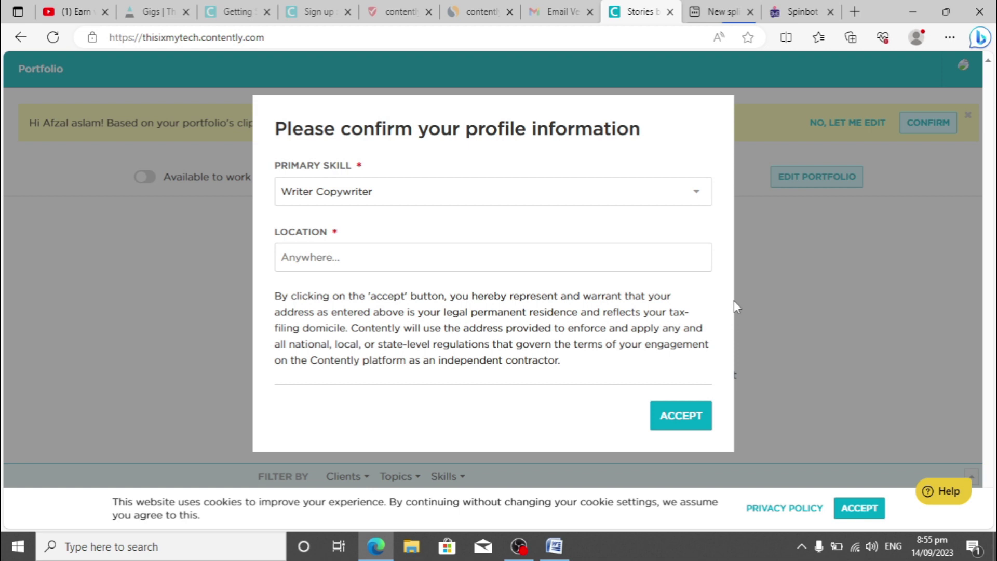
# Set the profile location to Pakistan and accept the profile information with Writer Copywriter as primary skill
pyautogui.click(404, 261)
pyautogui.write('Pakistan')
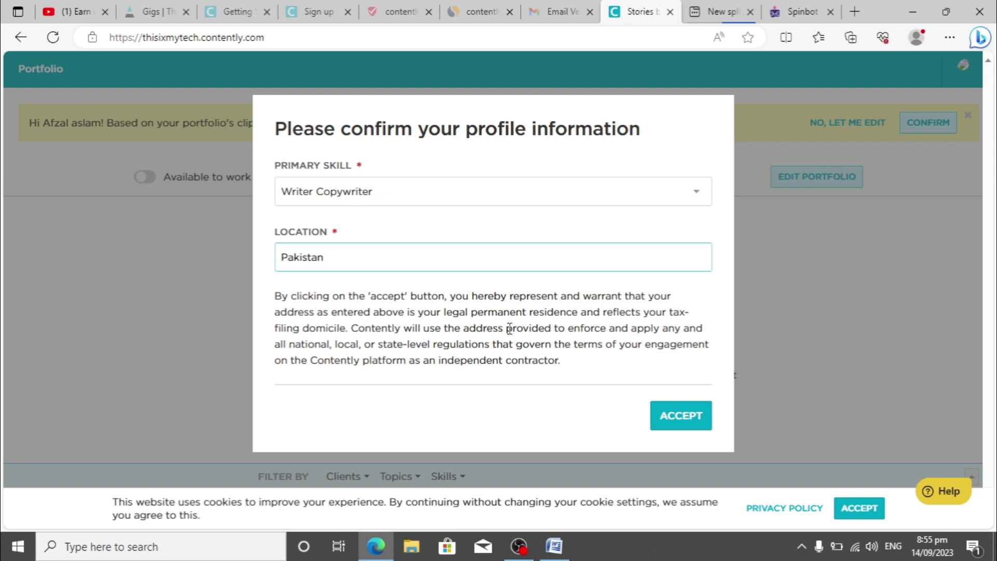
pyautogui.click(676, 418)
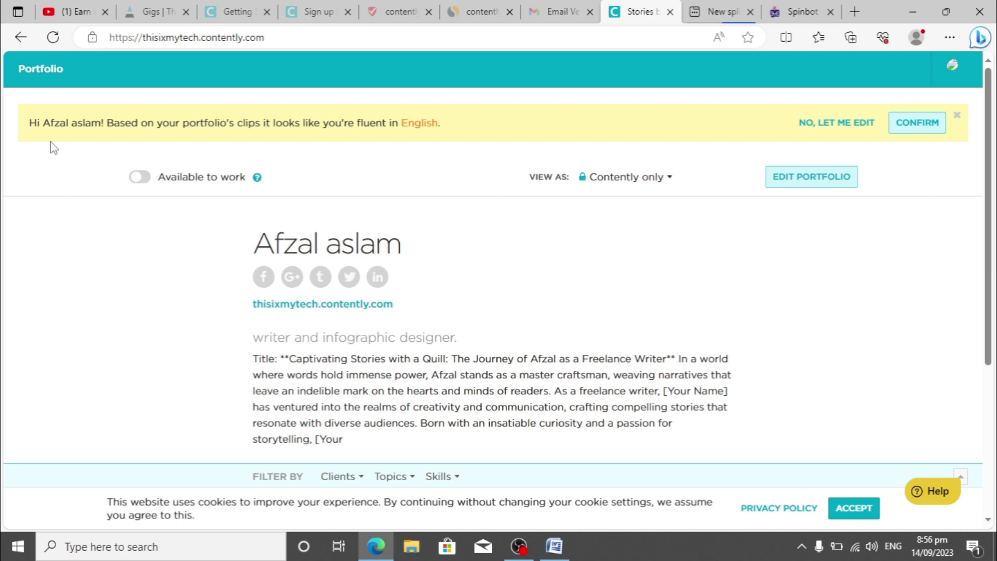
# Confirm English as the portfolio's fluent language and accept the website's cookie notice
pyautogui.click(924, 122)
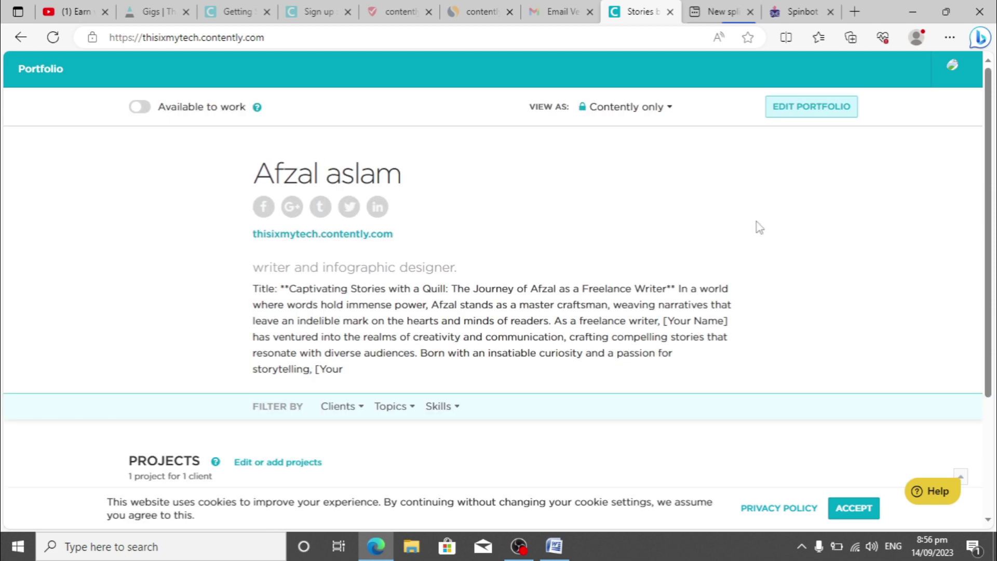
pyautogui.moveTo(990, 207); pyautogui.dragTo(988, 232)
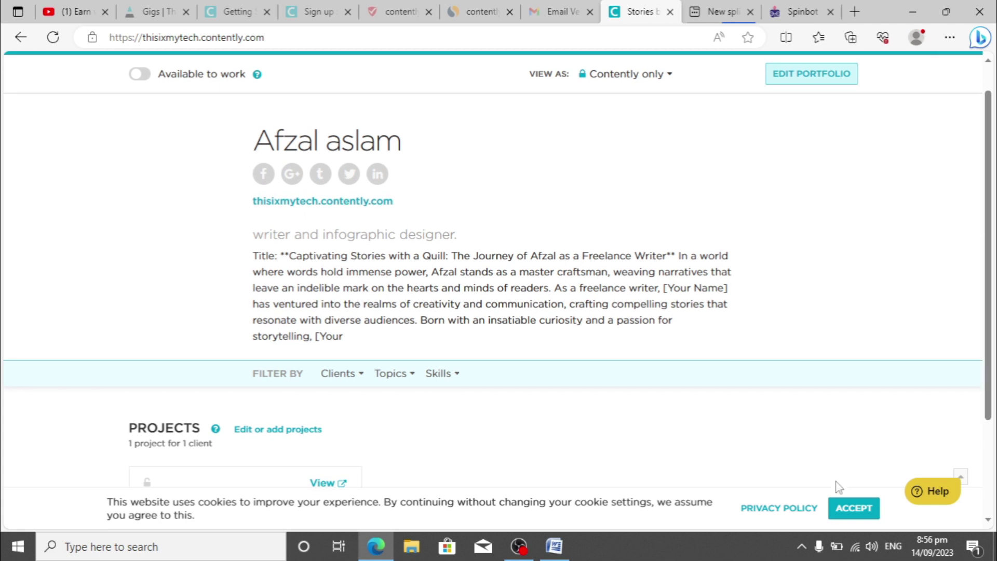
pyautogui.click(844, 508)
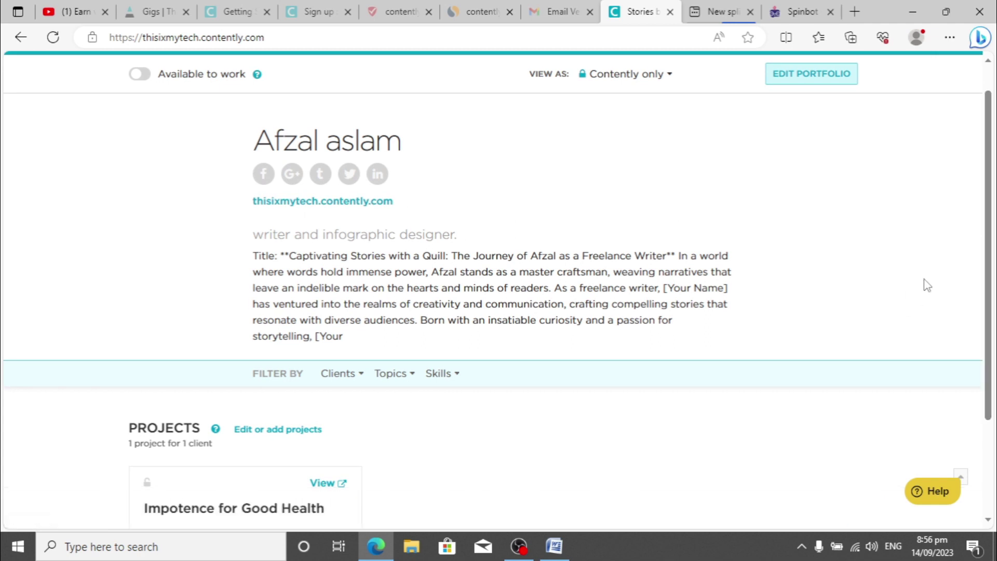
# Review the finished portfolio page, including its client, topic and skill filters and the project listing
pyautogui.scroll(-1, 837, 262)
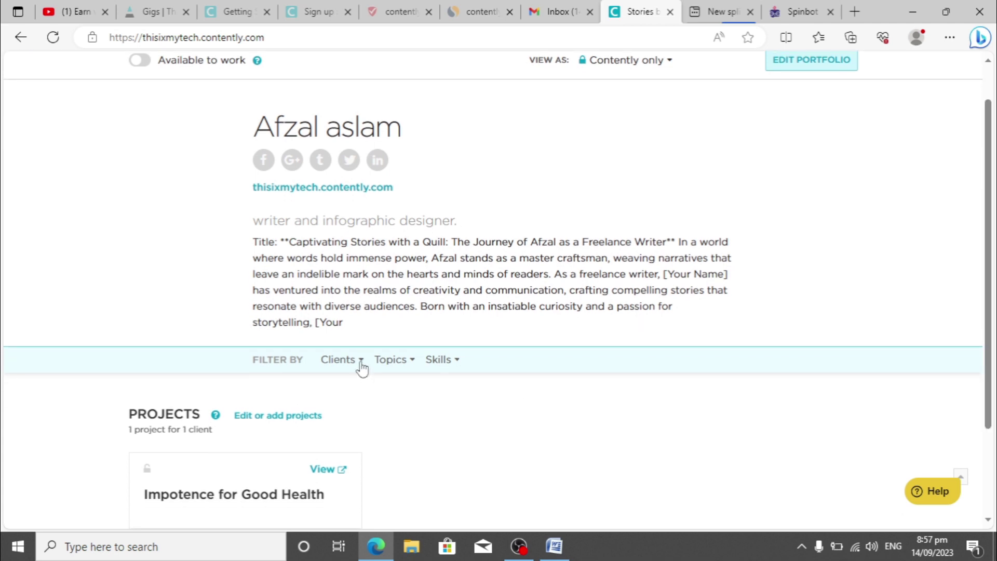
pyautogui.click(361, 360)
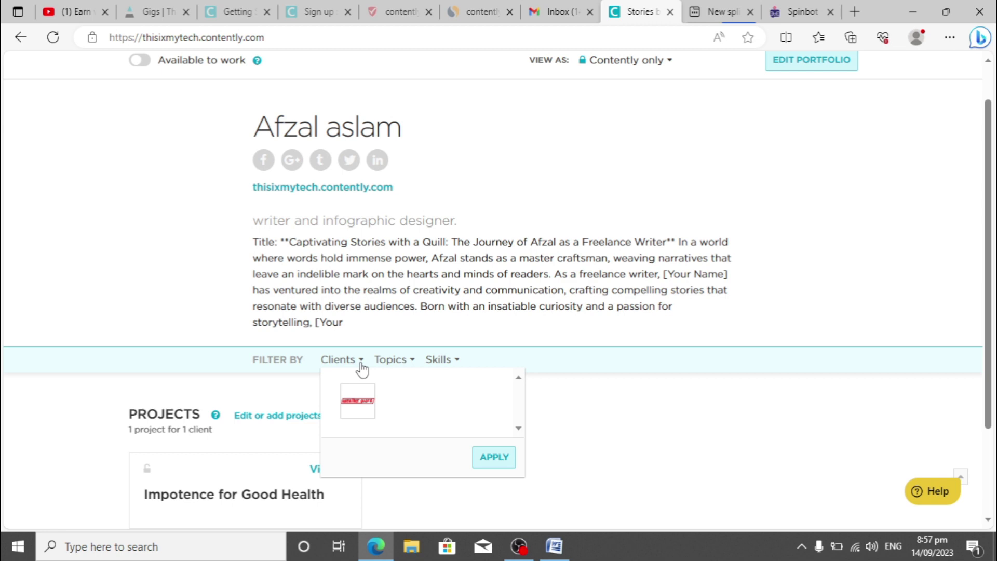
pyautogui.click(414, 362)
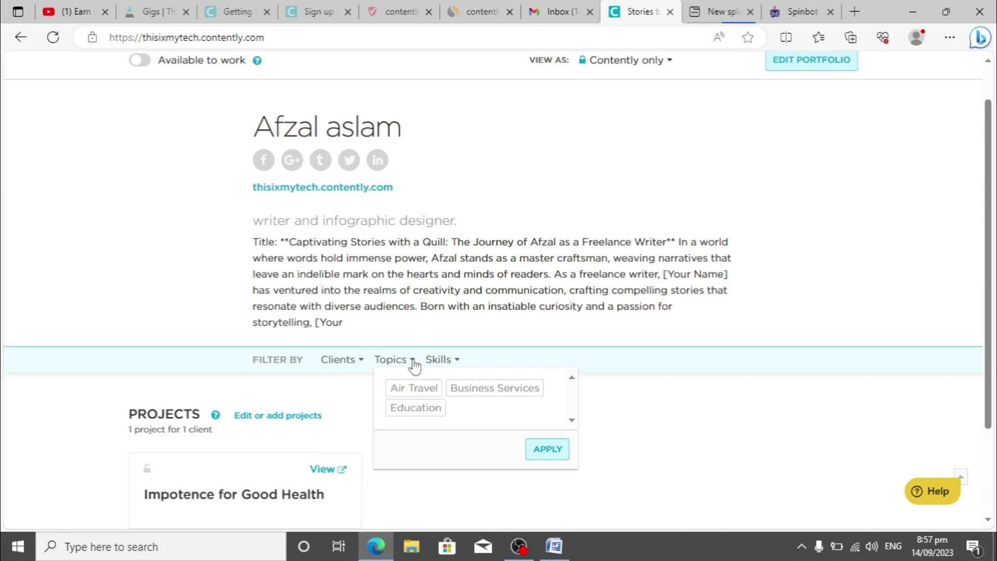
pyautogui.click(457, 363)
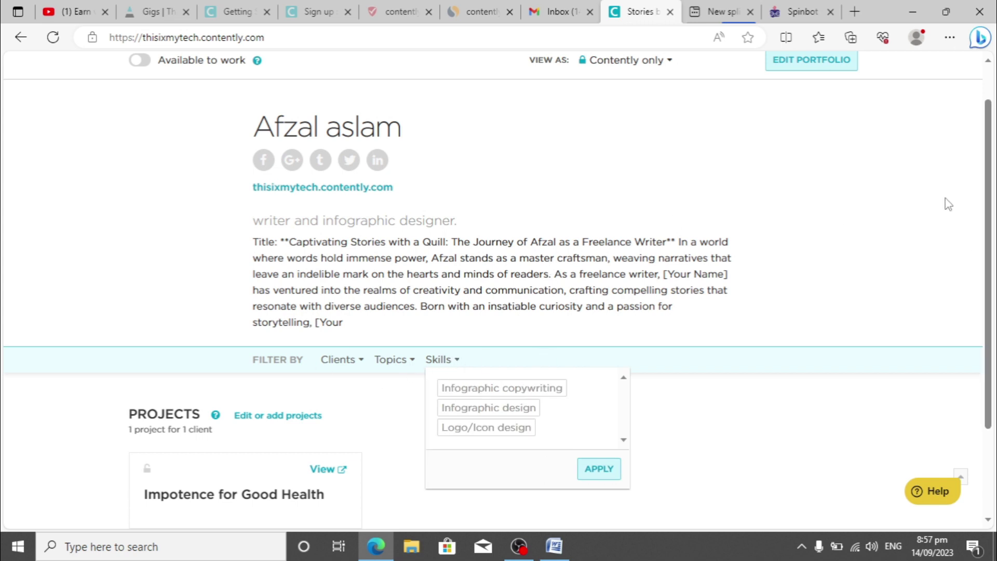
pyautogui.scroll(1, 995, 208)
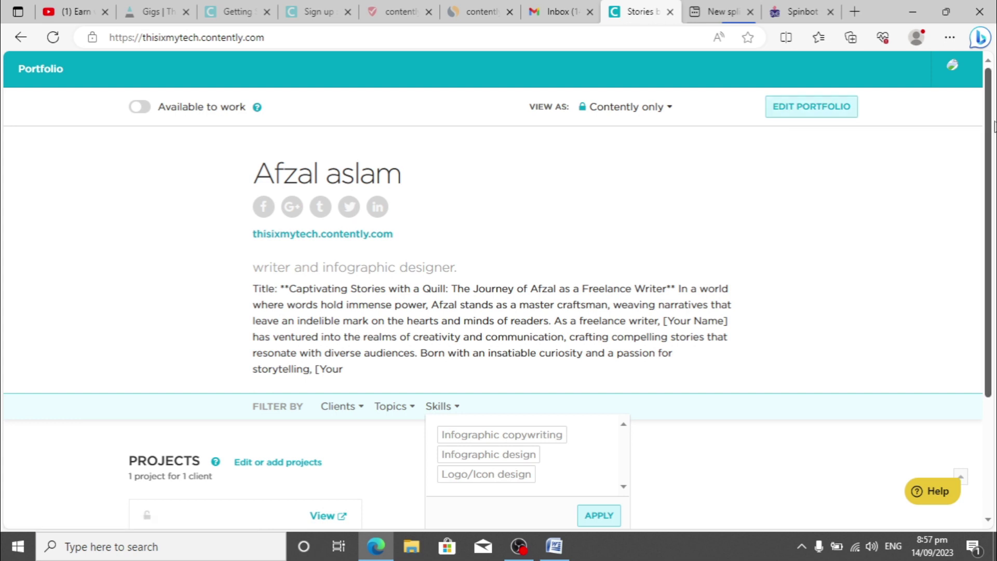
pyautogui.scroll(-1, 994, 130)
pyautogui.scroll(-2, 995, 150)
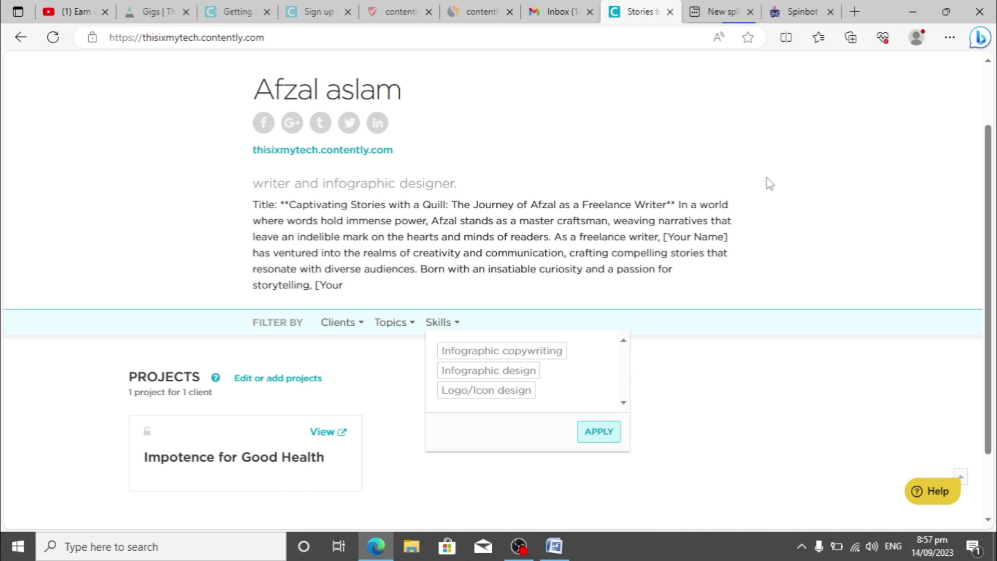
pyautogui.scroll(2, 995, 249)
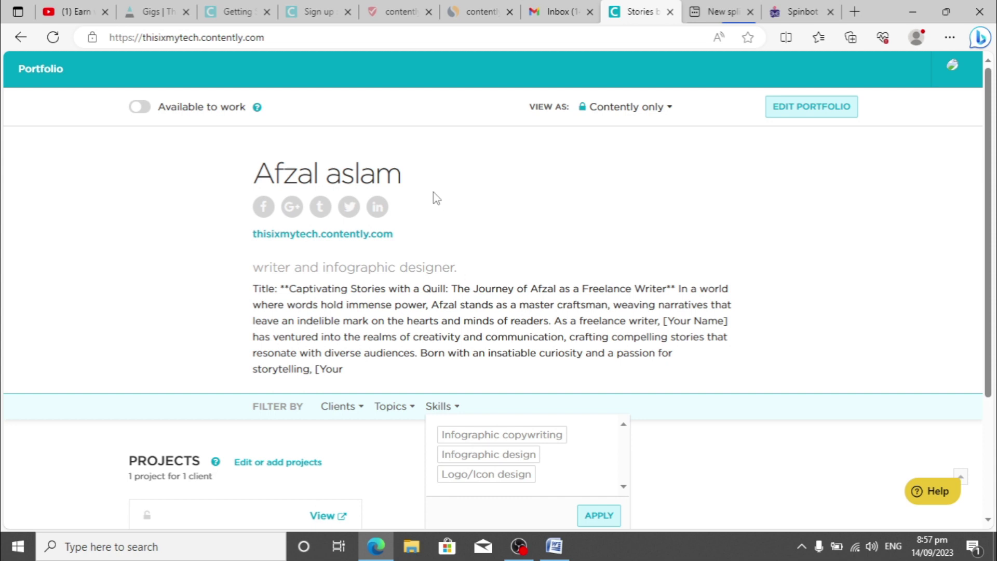
# Check contently.com's trust rating and Trustscore on Scamadviser and its audience geography and site overview on Similarweb
pyautogui.click(395, 5)
pyautogui.click(536, 347)
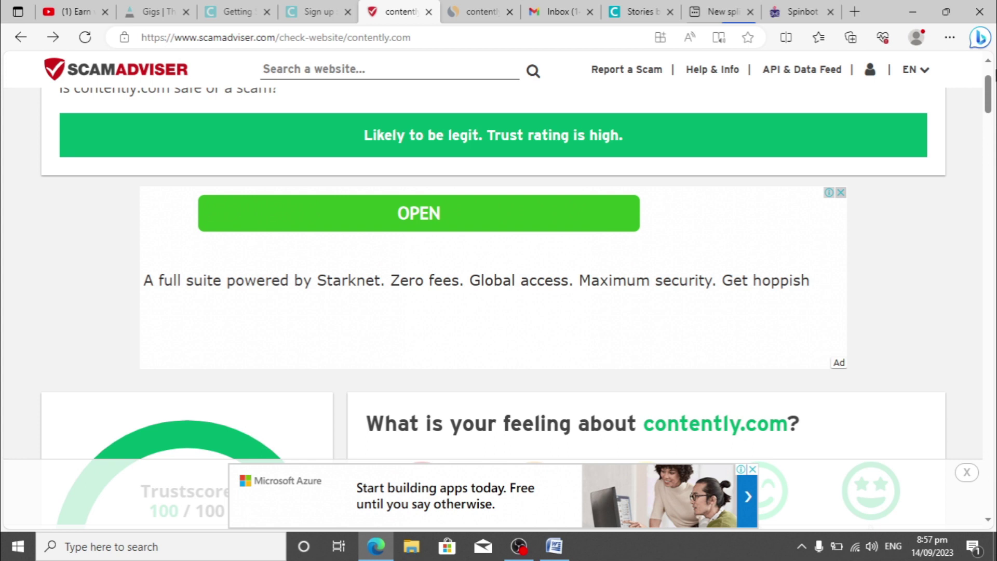
pyautogui.scroll(2, 993, 96)
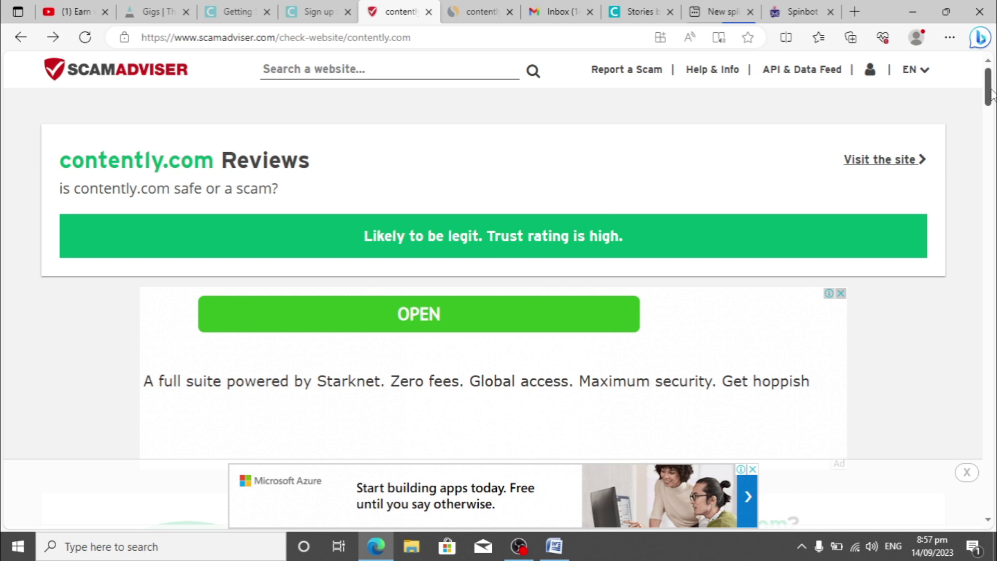
pyautogui.scroll(-7, 992, 96)
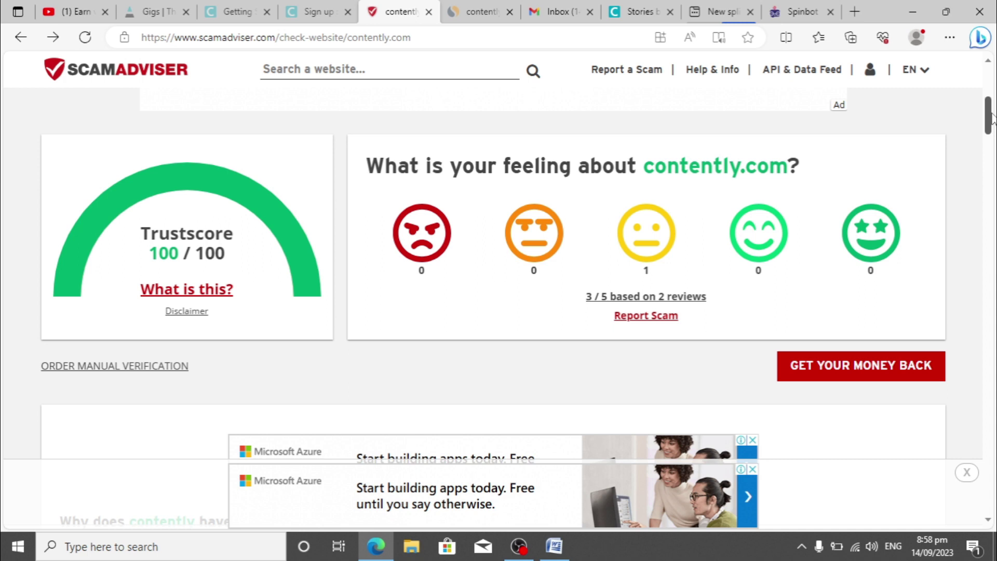
pyautogui.click(477, 12)
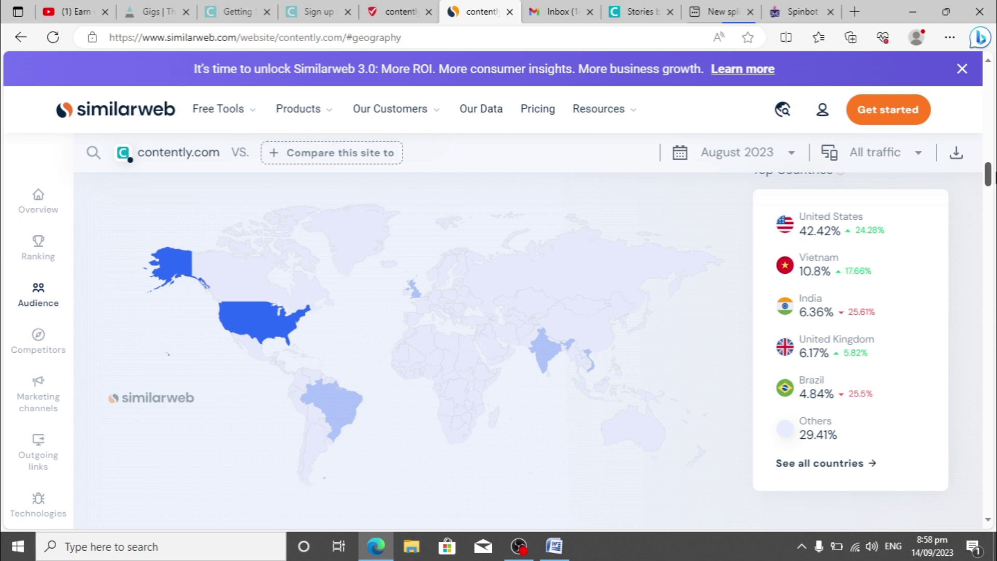
pyautogui.moveTo(993, 178); pyautogui.dragTo(993, 83)
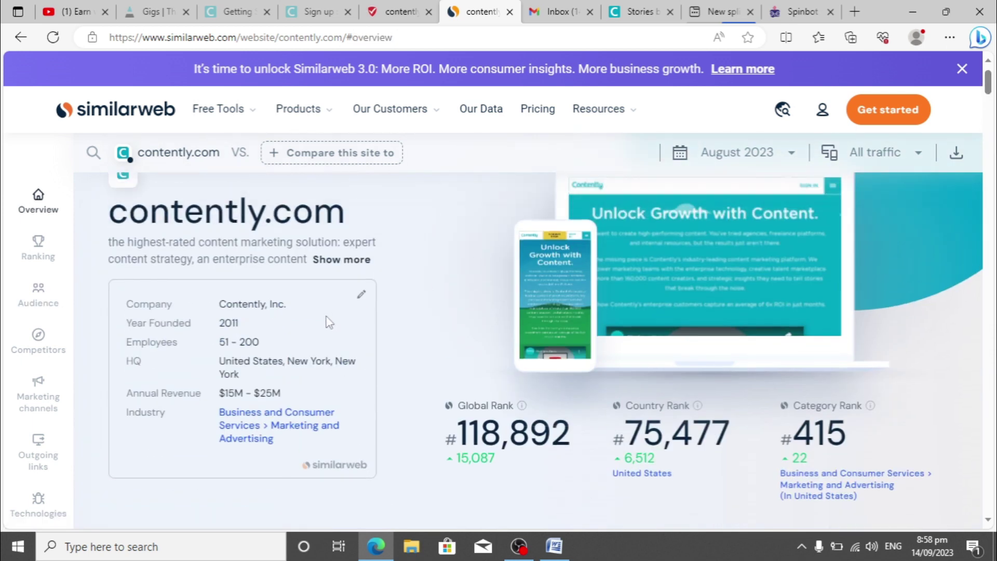